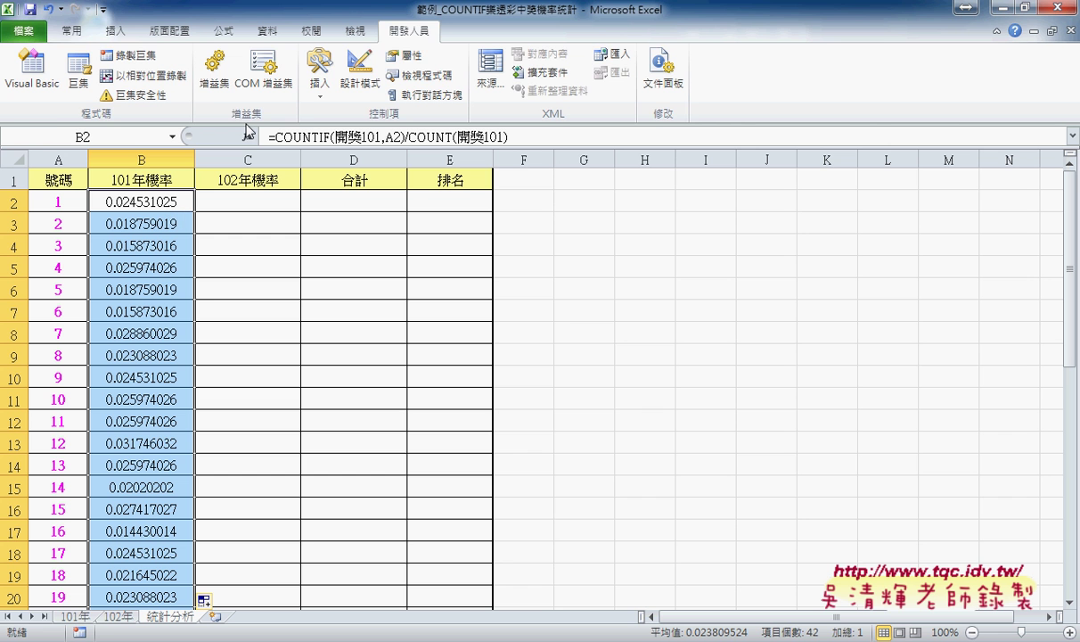
Step: Trim the 101年機率 values in column B to four decimal places, e.g. 0.0245
left_click(82, 30)
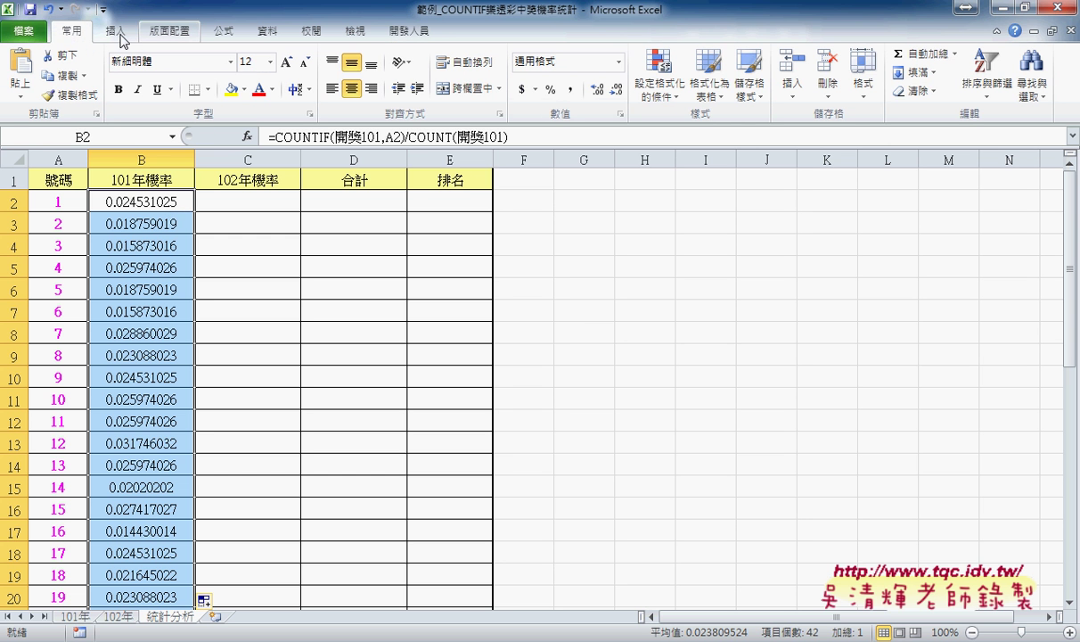
left_click(617, 90)
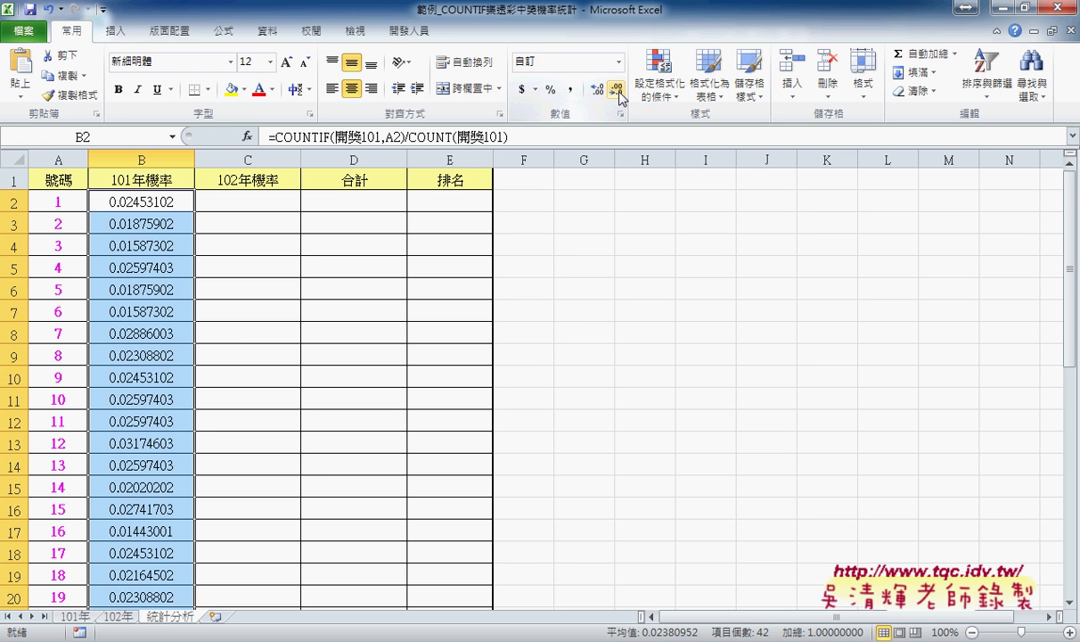
left_click(616, 91)
left_click(616, 91)
left_click(616, 91)
left_click(617, 91)
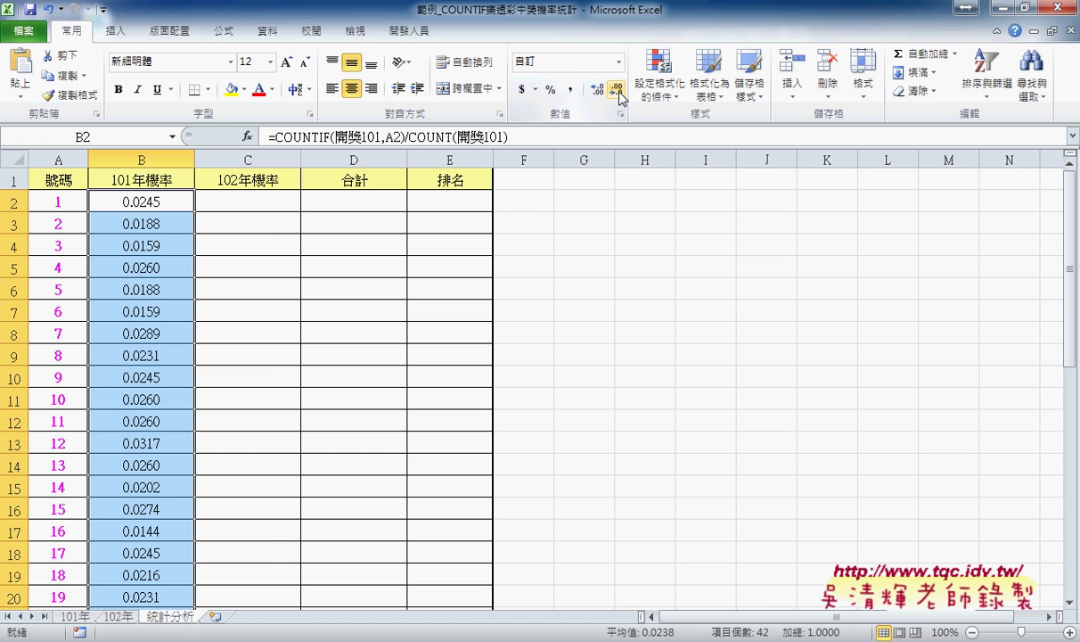
Step: Give column B the custom number format ????? / 10000, so rates read like 245 / 10000
right_click(118, 235)
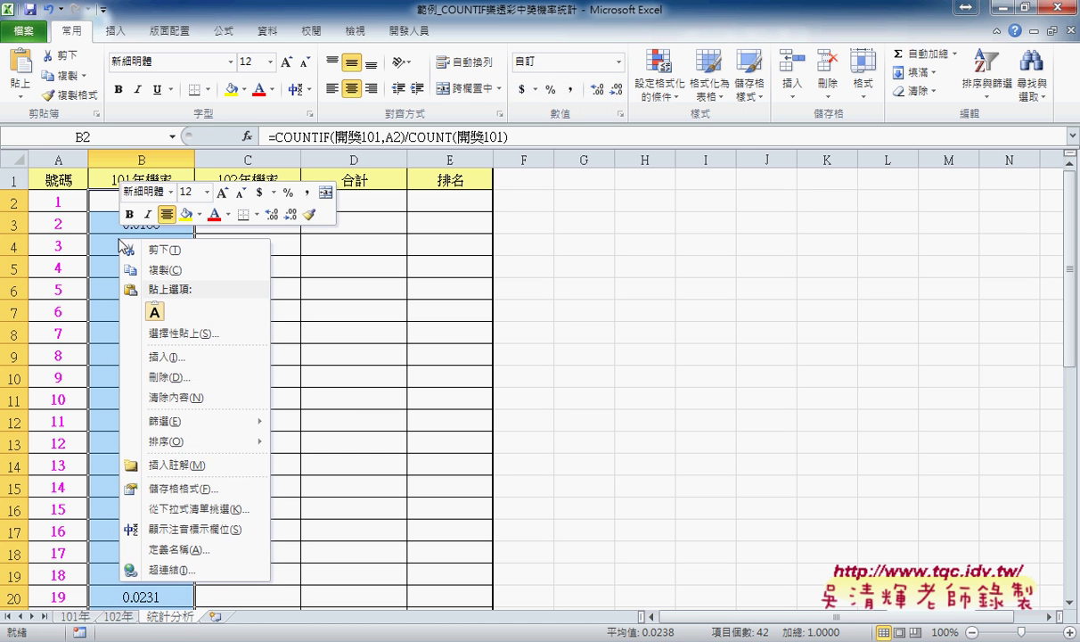
left_click(213, 489)
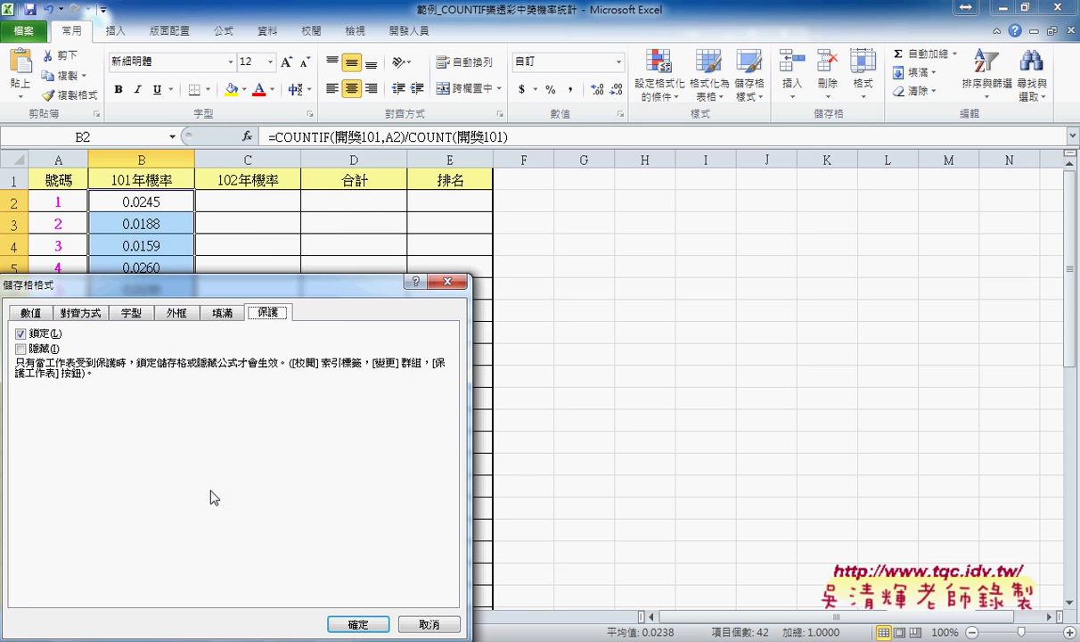
mouse_move(336, 262)
left_mouse_down()
mouse_move(412, 259)
mouse_move(666, 139)
left_mouse_up()
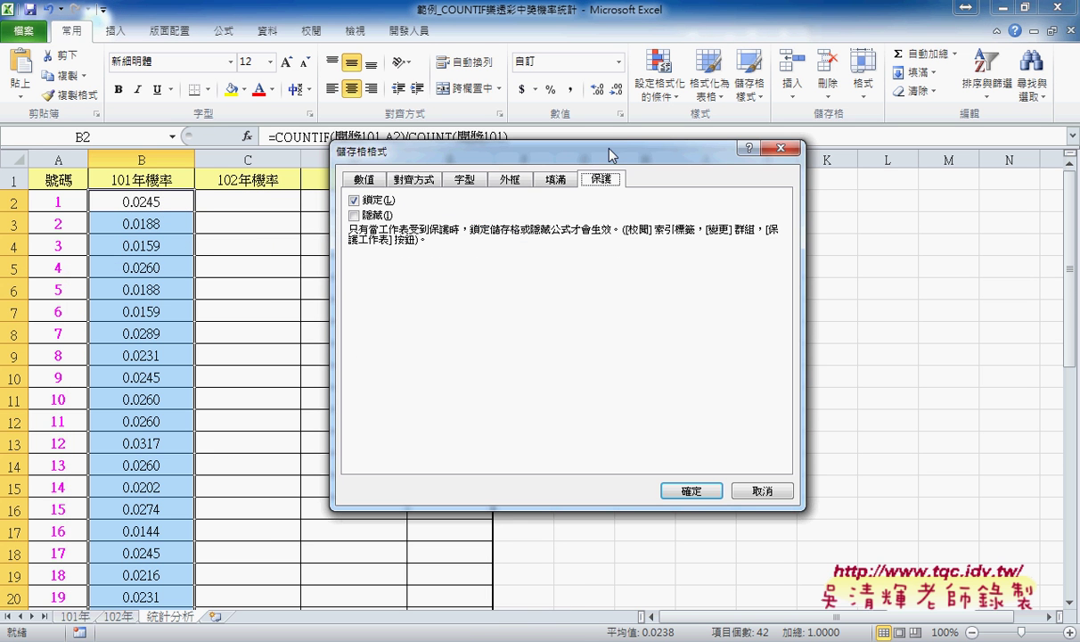
left_click(364, 179)
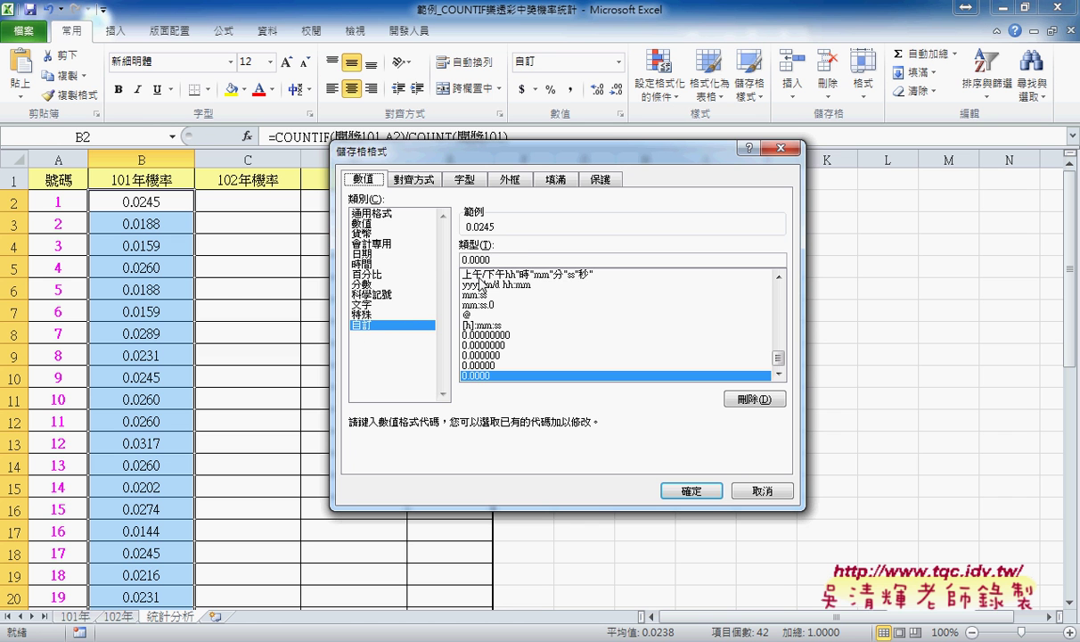
left_click_drag(490, 259, 443, 261)
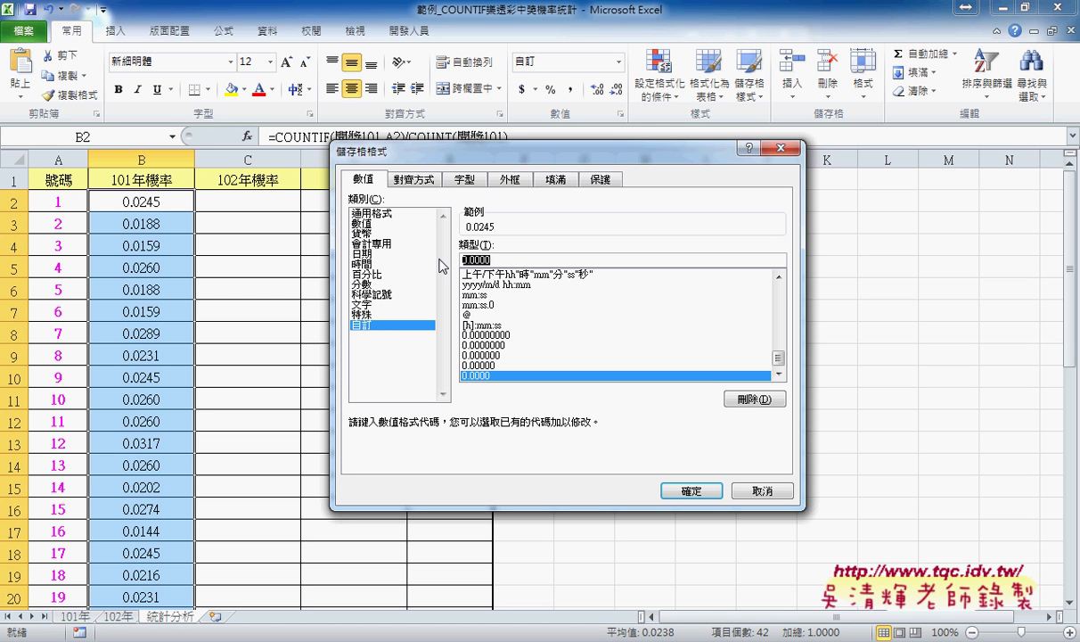
type("?????")
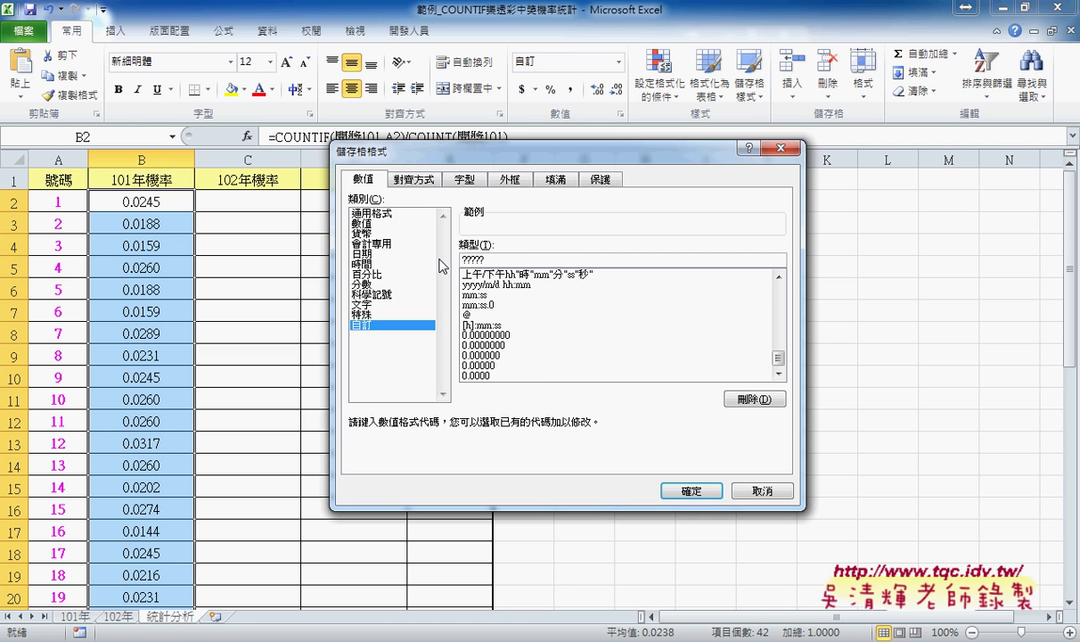
type("10")
type("000")
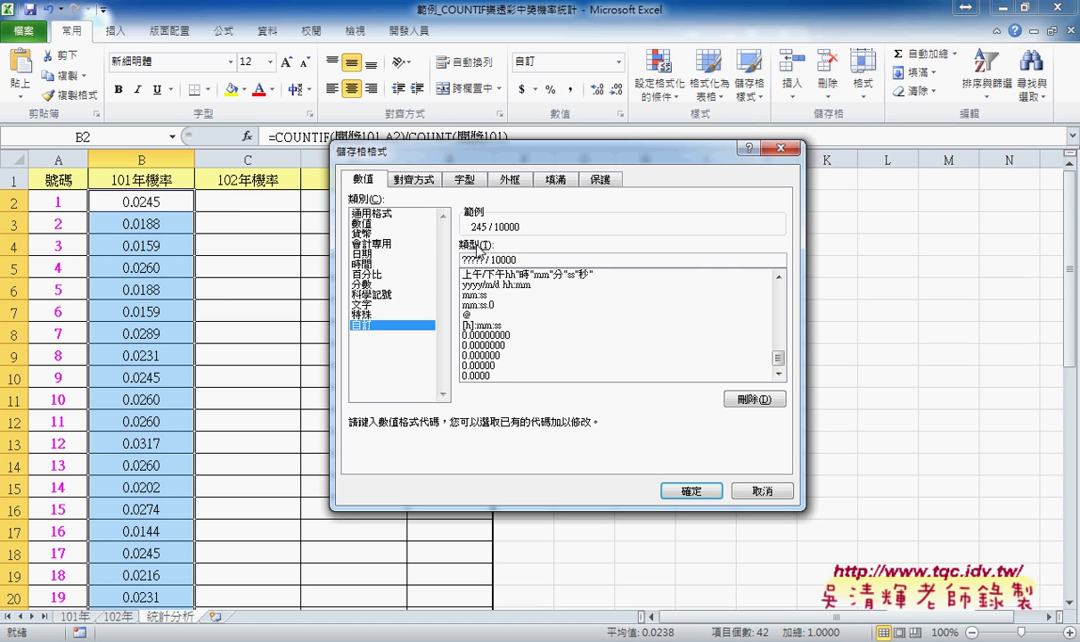
left_click_drag(486, 260, 462, 259)
double_click(504, 259)
left_click(700, 495)
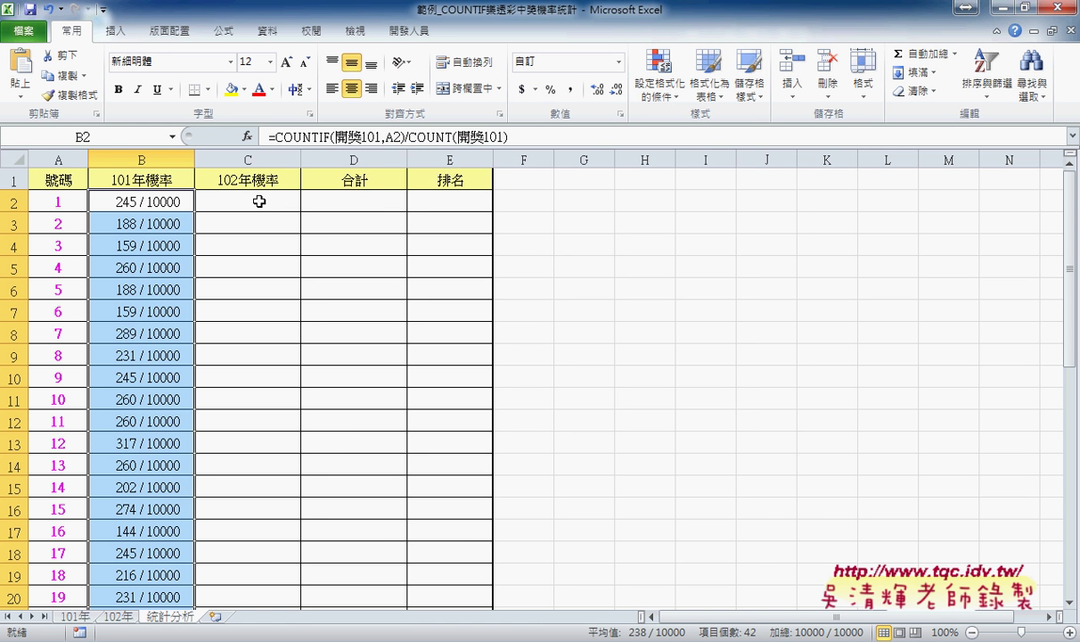
Step: Copy B2's COUNTIF/COUNT rate formula into cell C2
left_click(173, 190)
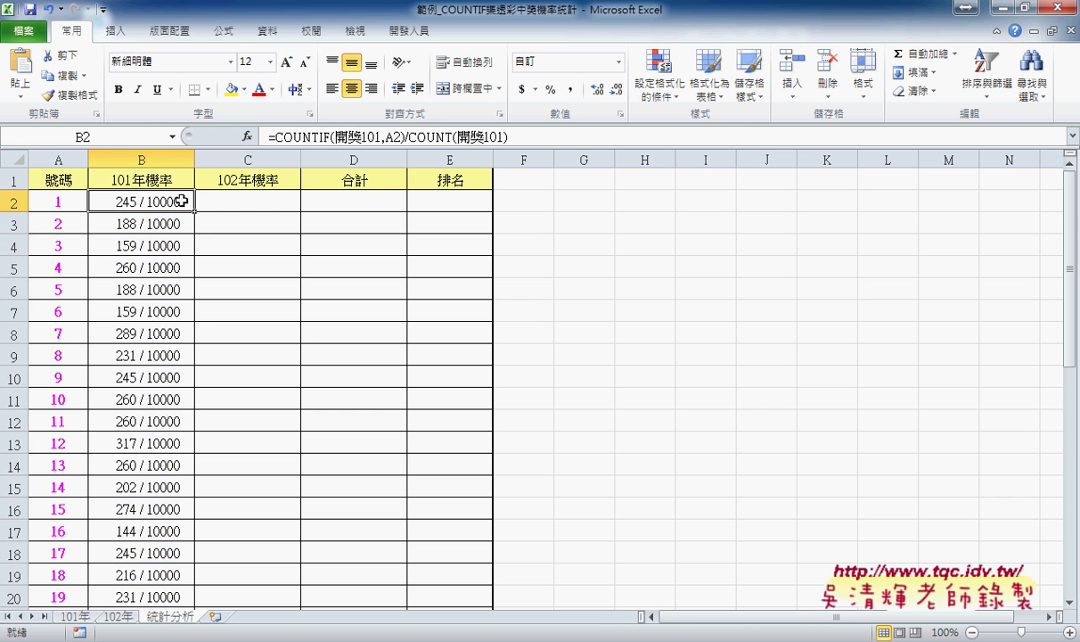
left_click(532, 138)
left_click_drag(532, 138, 268, 138)
key("ctrl+c")
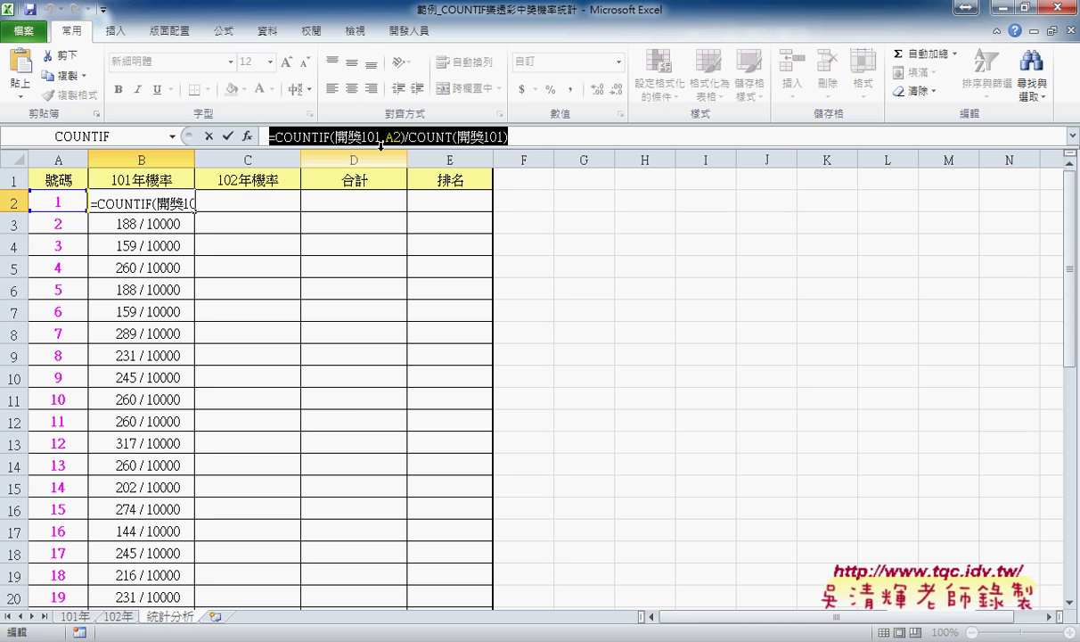
left_click(208, 137)
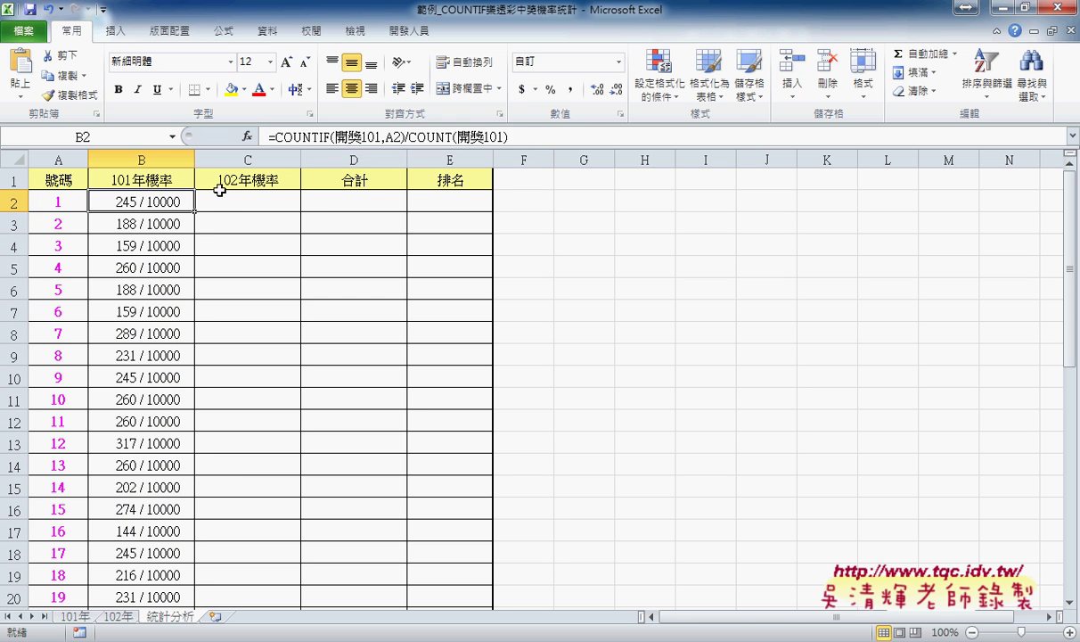
left_click(221, 196)
left_click(402, 138)
key("ctrl+v")
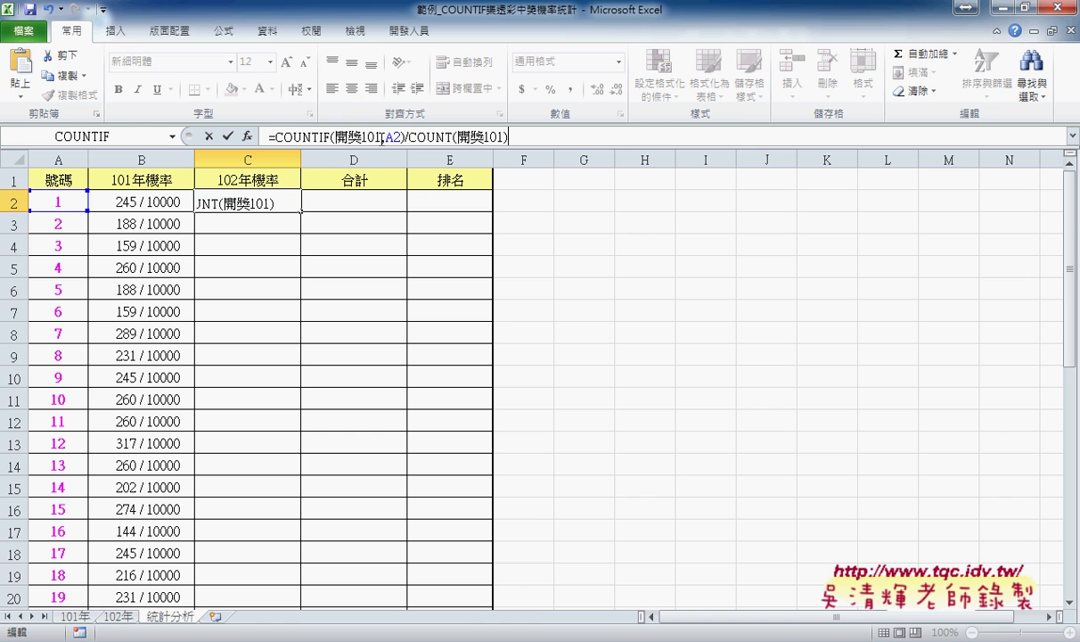
Step: Change both 開獎101 references in C2 to 開獎102 and fill the formula down column C
left_click(378, 136)
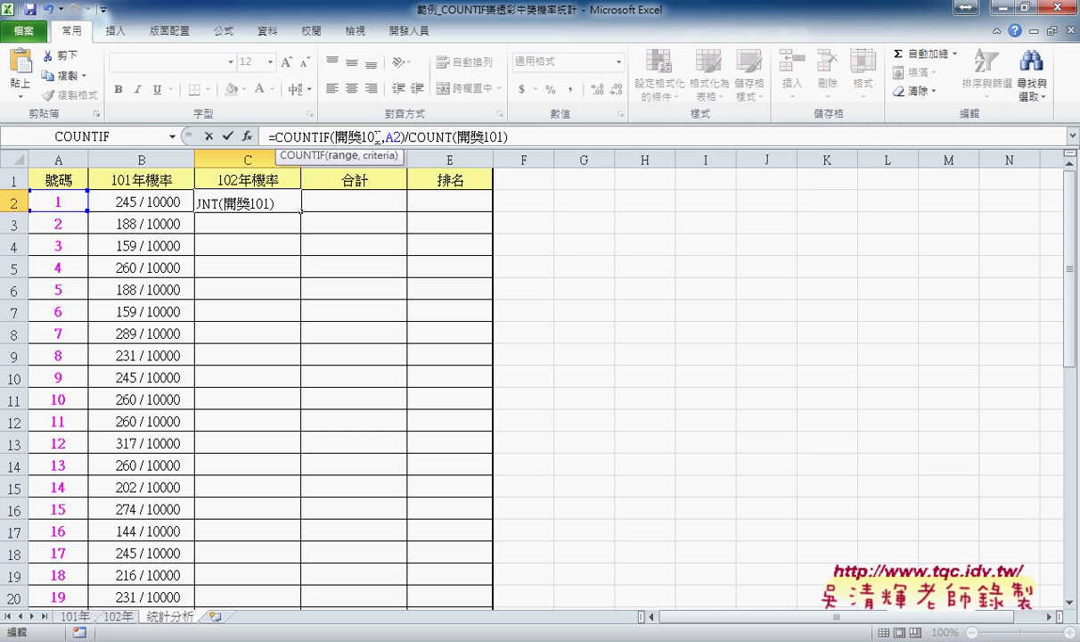
key("BackSpace")
type("2")
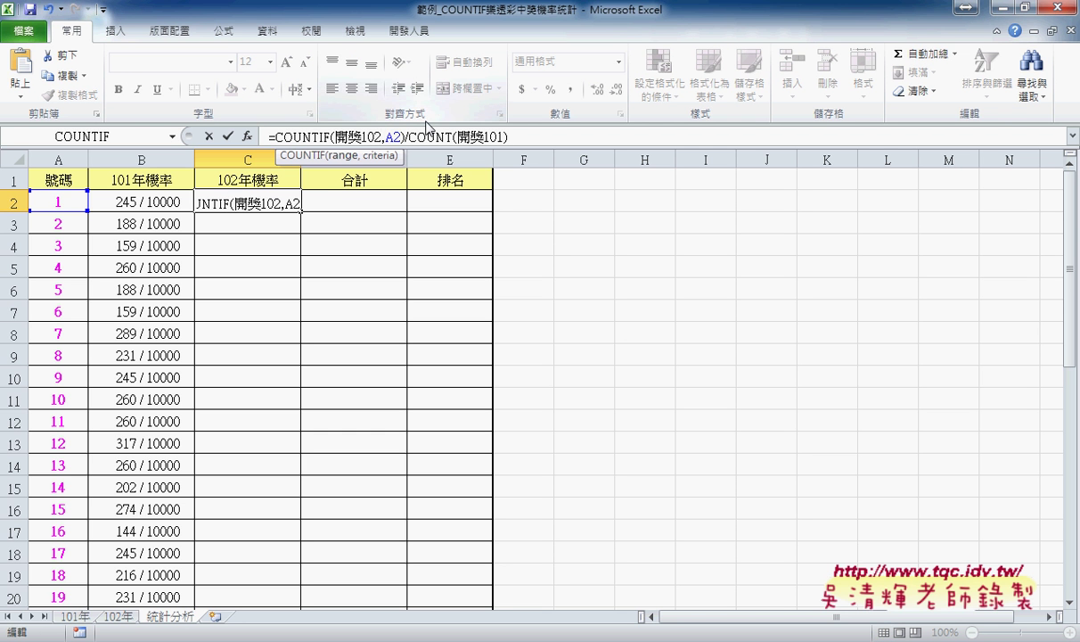
left_click(500, 136)
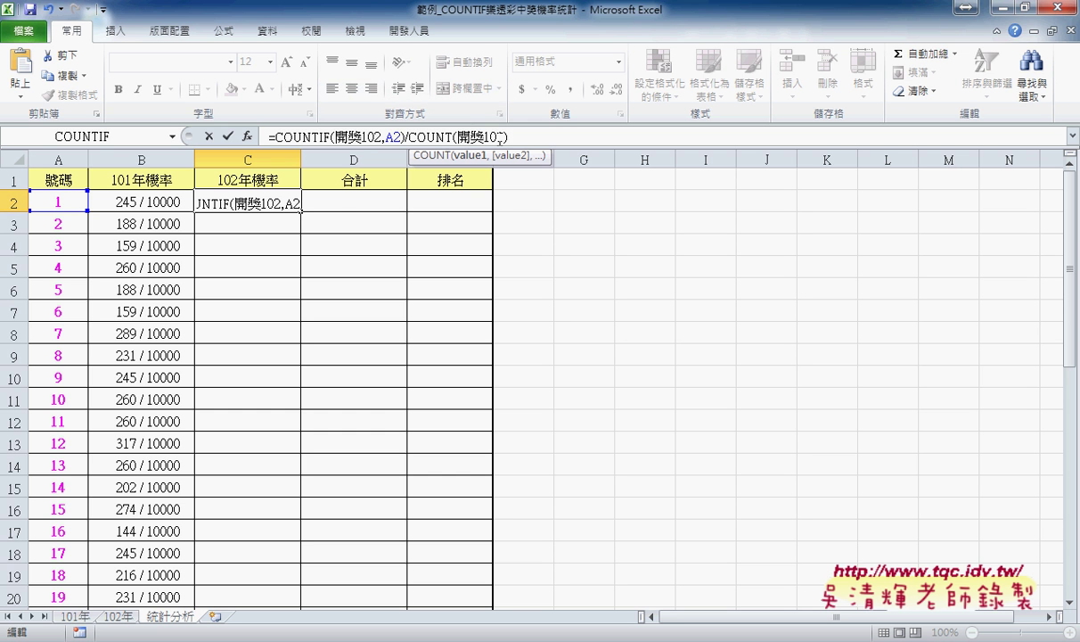
key("shift+Right")
type("2")
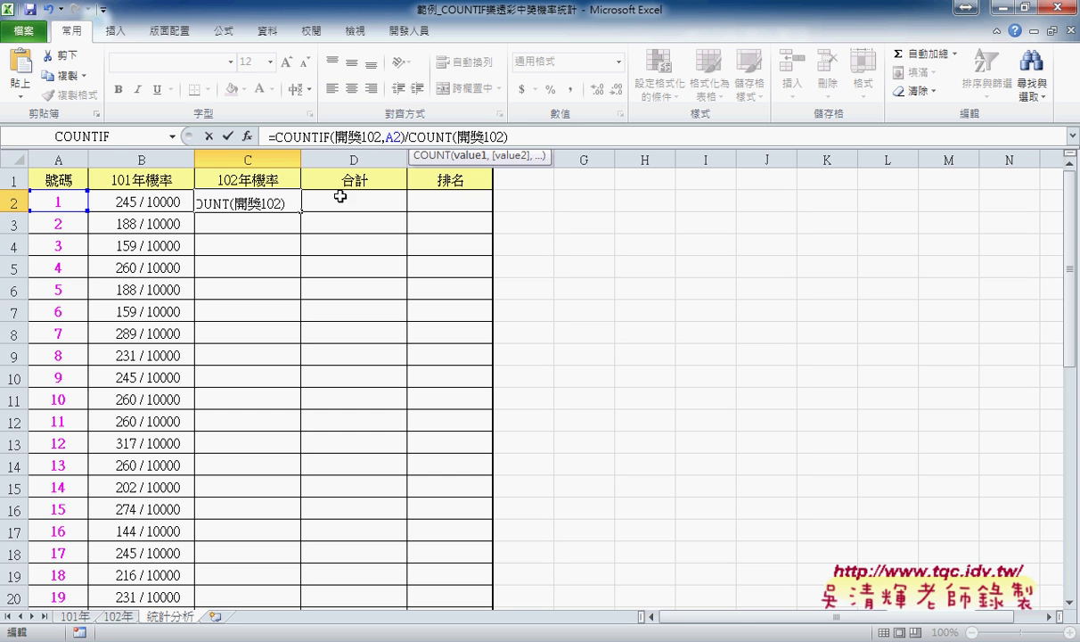
left_click(228, 136)
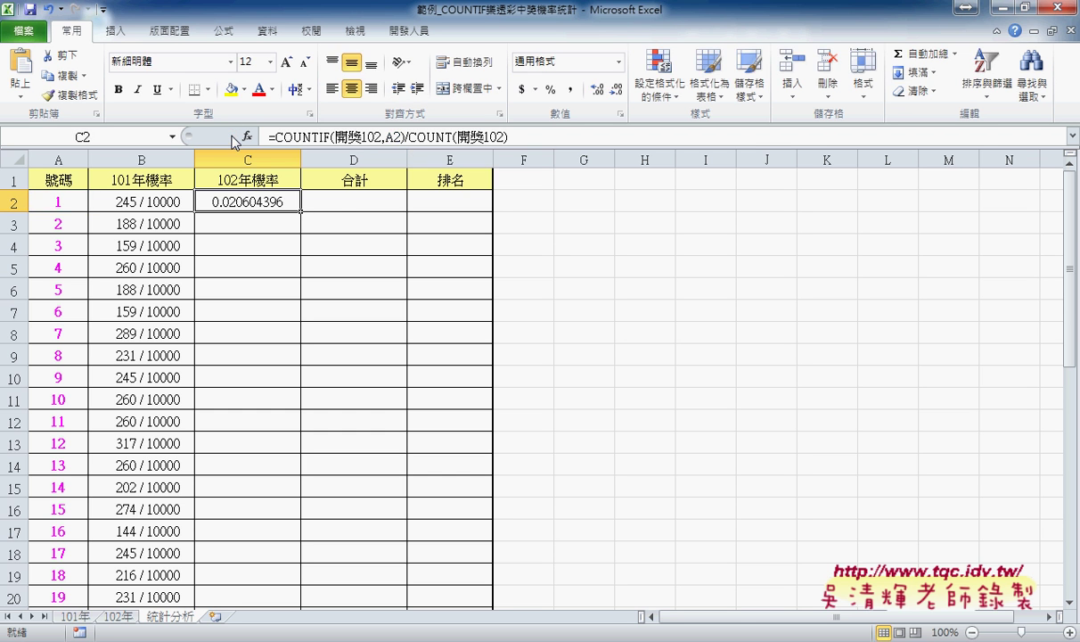
double_click(300, 210)
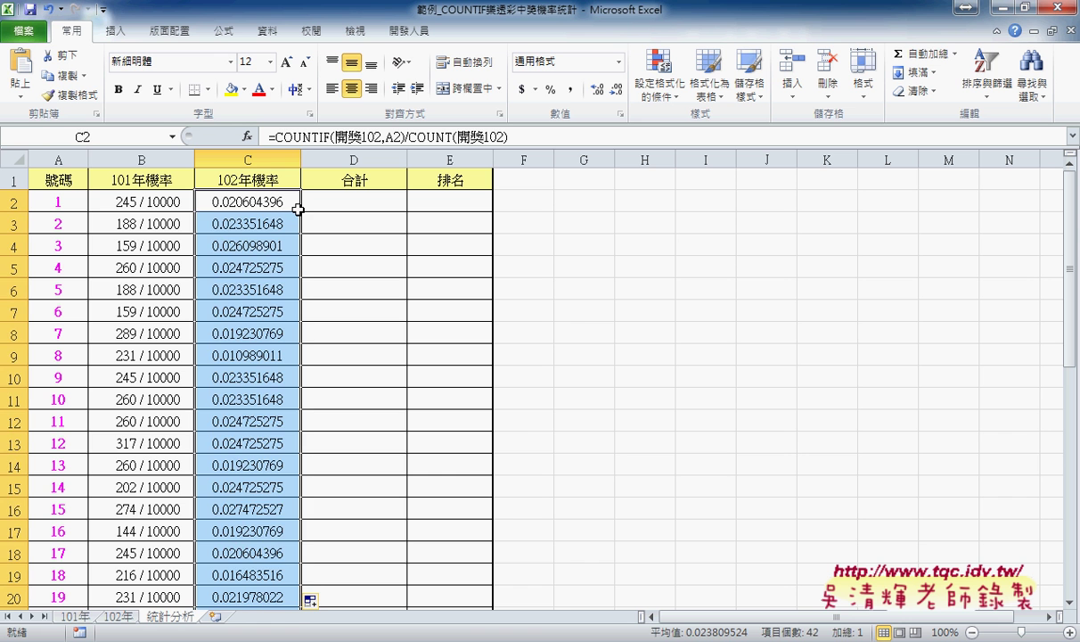
left_click(147, 194)
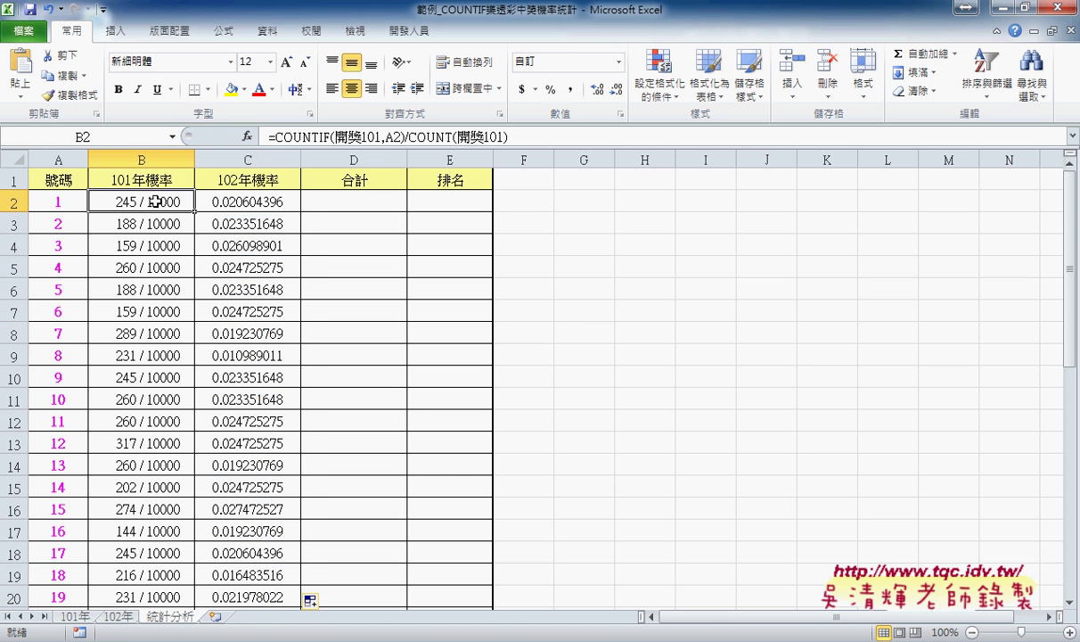
Step: Apply B2's over-10000 fraction format to the 102 rates in column C, e.g. 206 / 10000
left_click(75, 104)
mouse_move(267, 203)
left_mouse_down()
mouse_move(268, 580)
mouse_move(263, 519)
mouse_move(264, 553)
left_mouse_up()
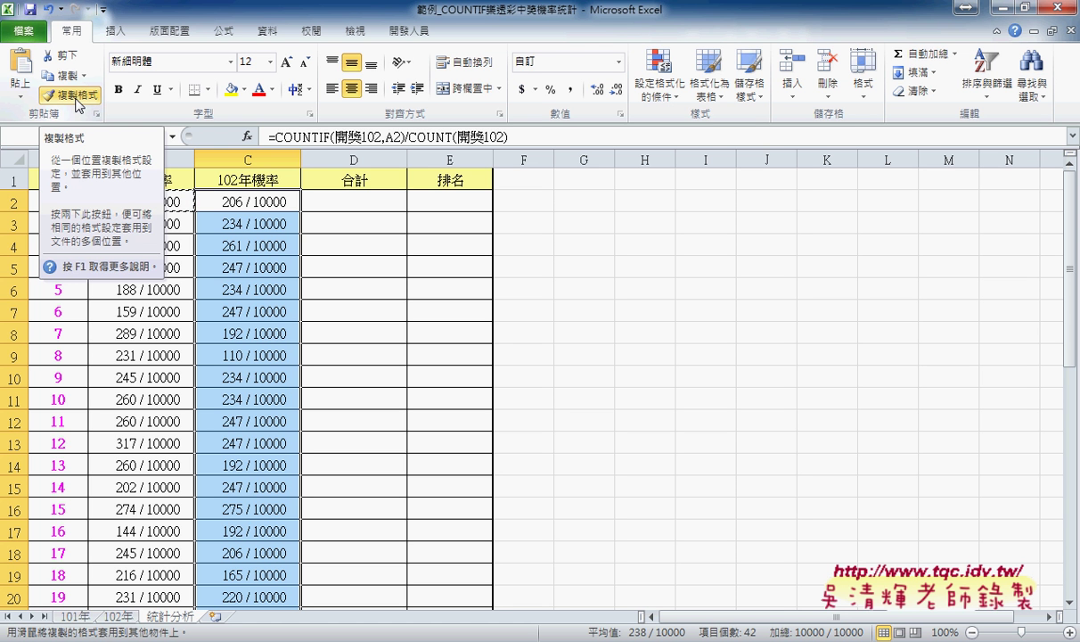
left_click(78, 104)
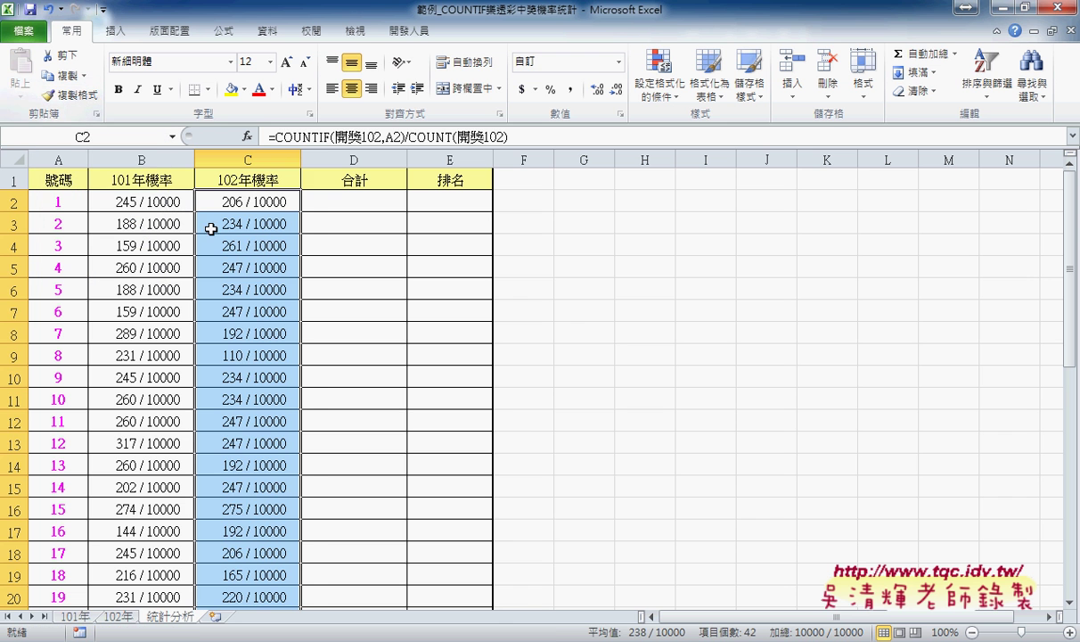
left_click(162, 196)
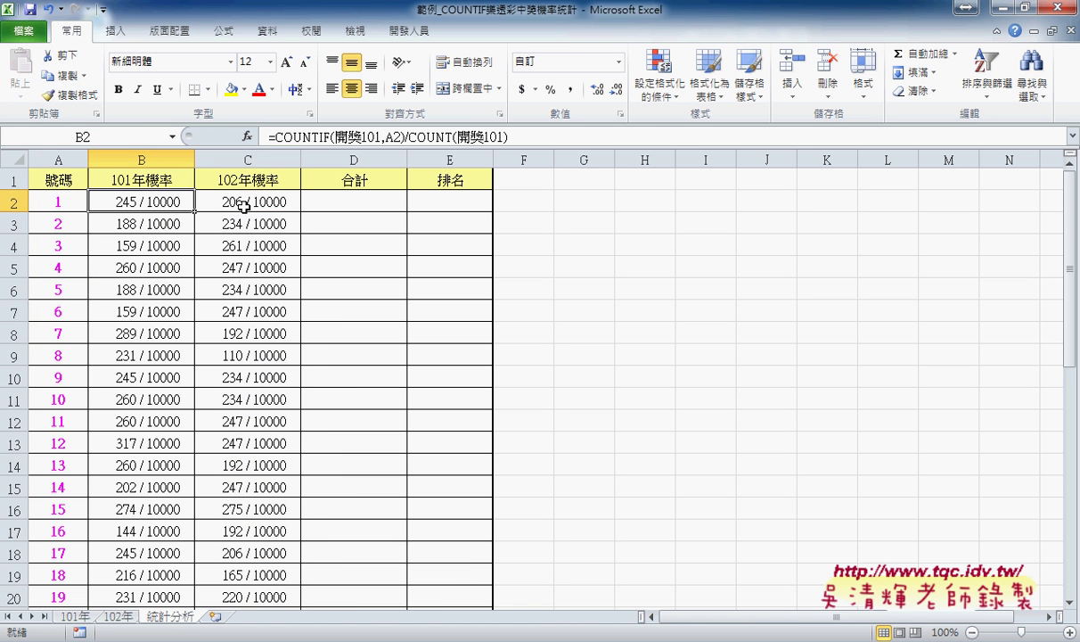
Step: Enter =B2+C2 in D2 and fill it down the 合計 column
left_click(243, 207)
left_click(319, 190)
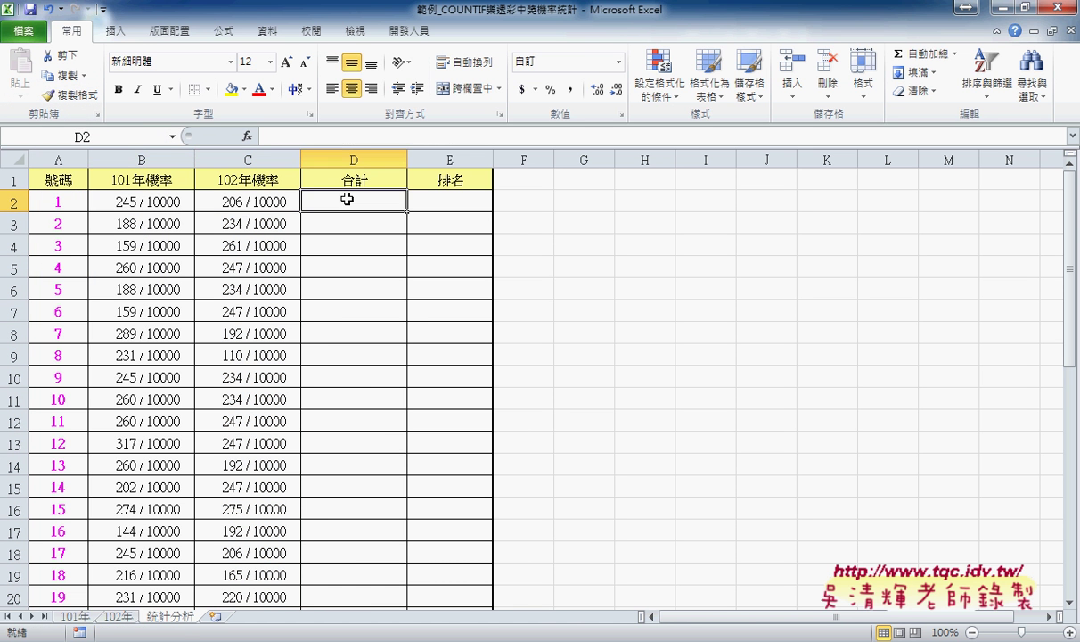
left_click(322, 138)
type("ㄦ")
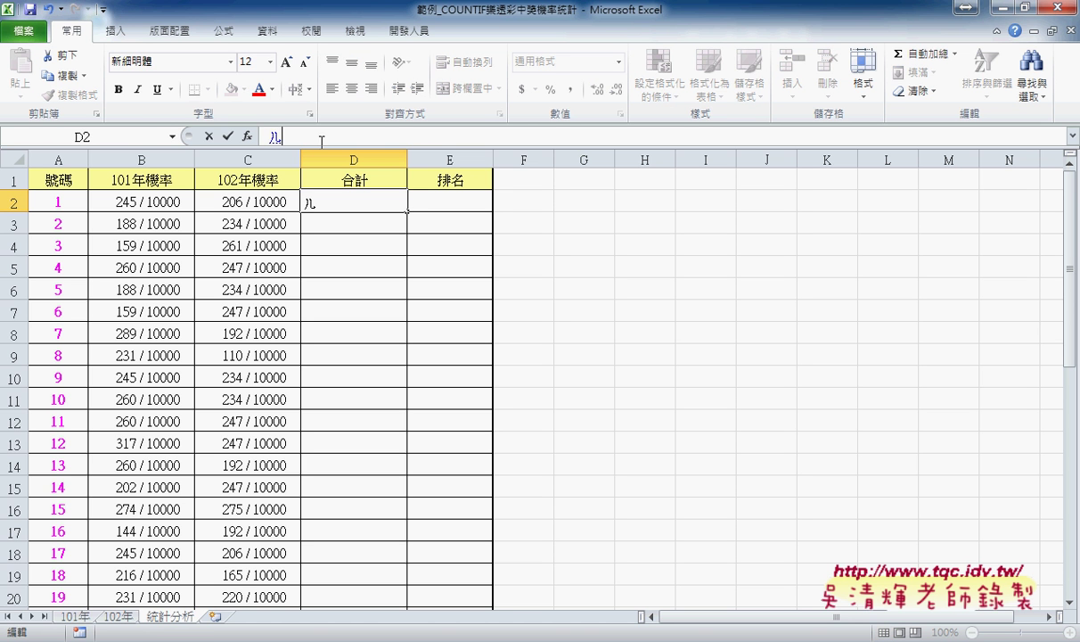
key("BackSpace")
type("=")
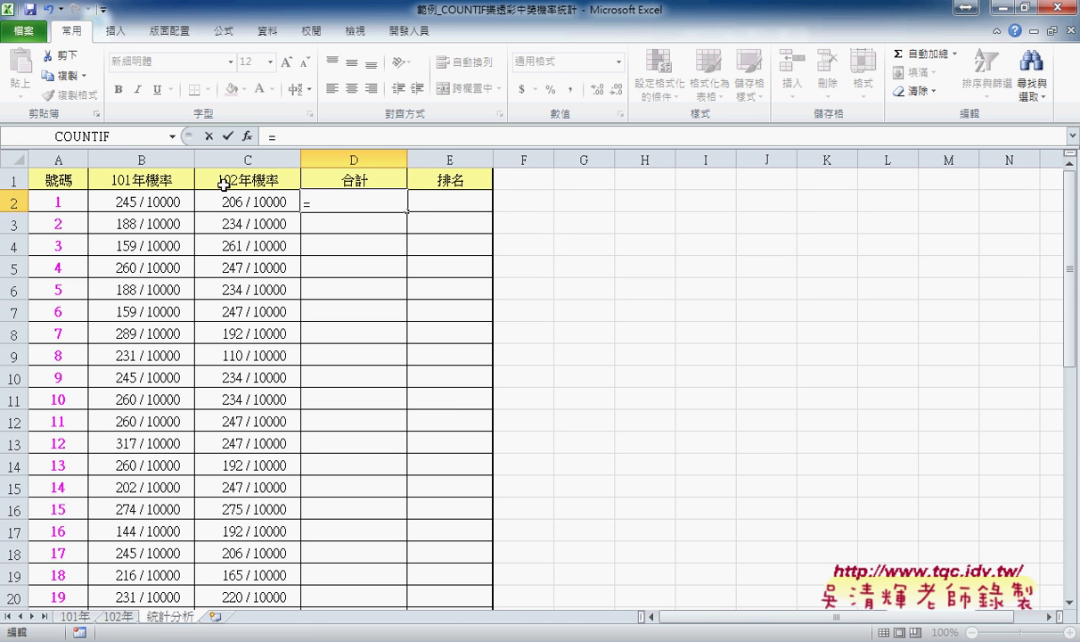
left_click(174, 202)
type("+")
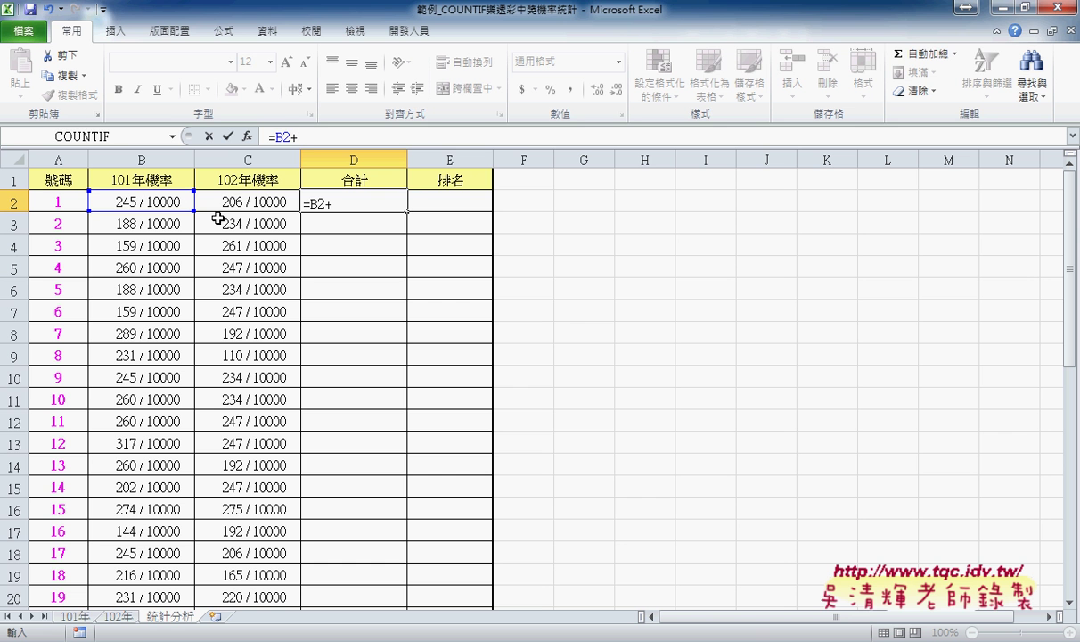
left_click(236, 207)
key("ctrl+Return")
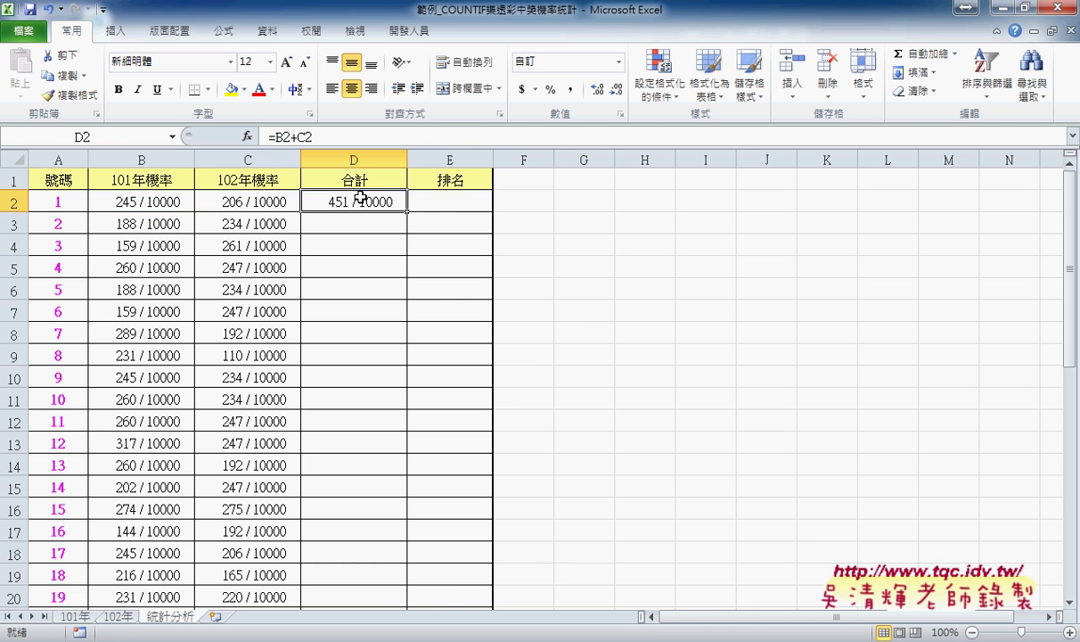
double_click(406, 211)
left_click(443, 202)
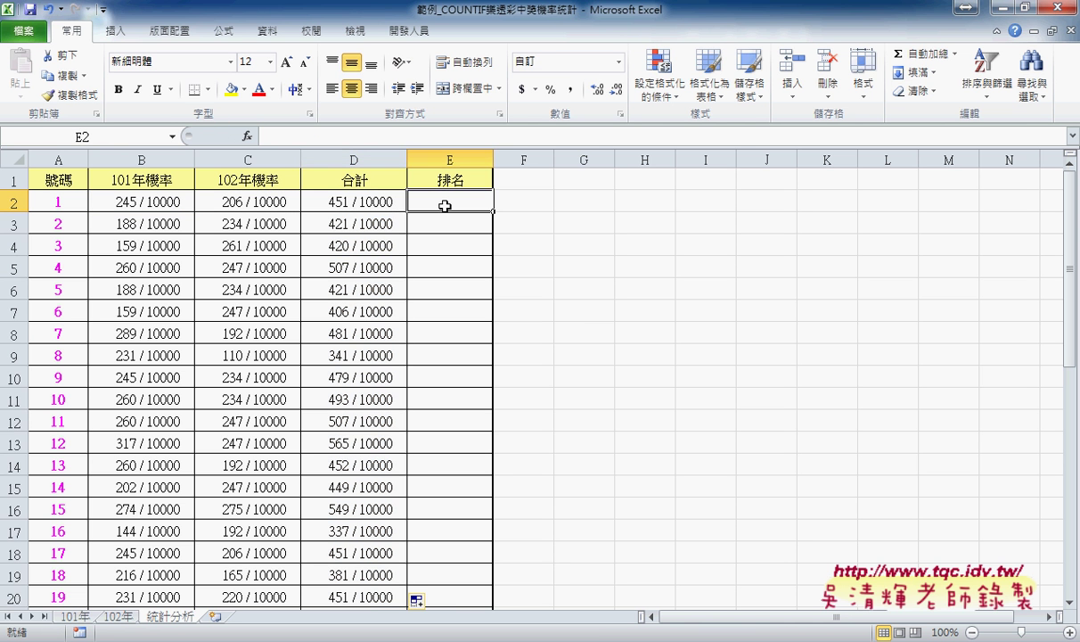
Step: Insert the RANK.EQ function from the Statistical category into E2
left_click(248, 137)
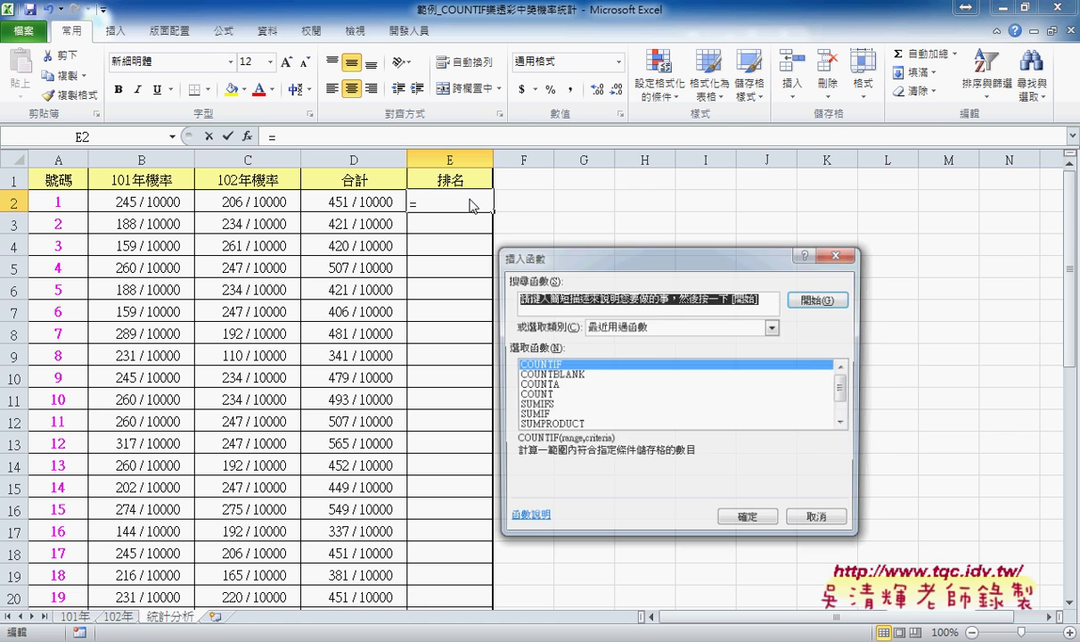
left_click_drag(566, 243, 628, 151)
left_click(676, 225)
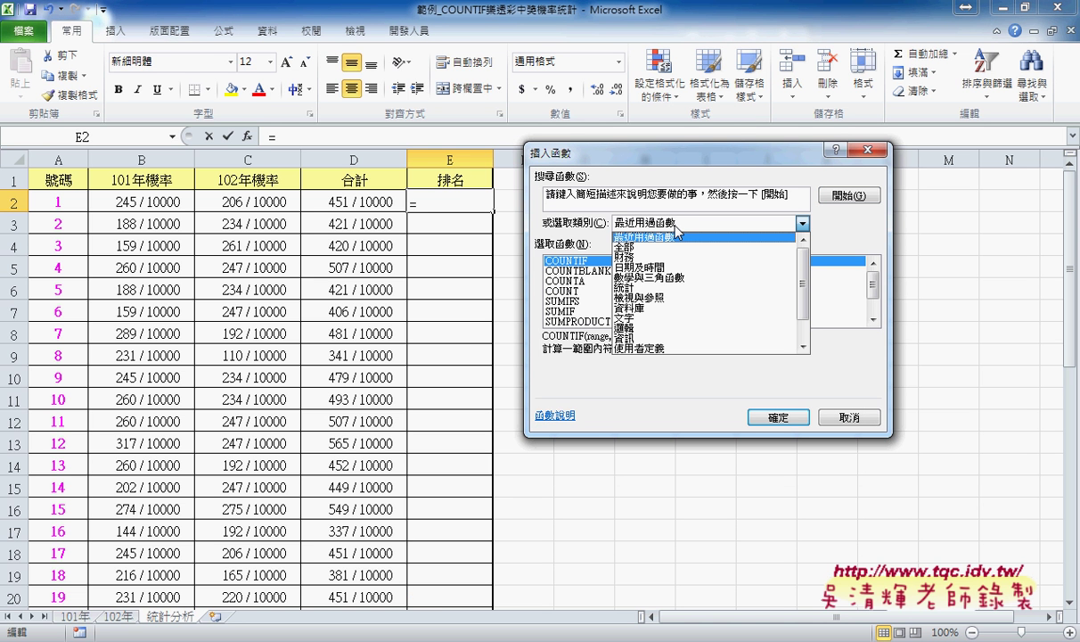
left_click(679, 296)
left_click_drag(874, 270, 875, 305)
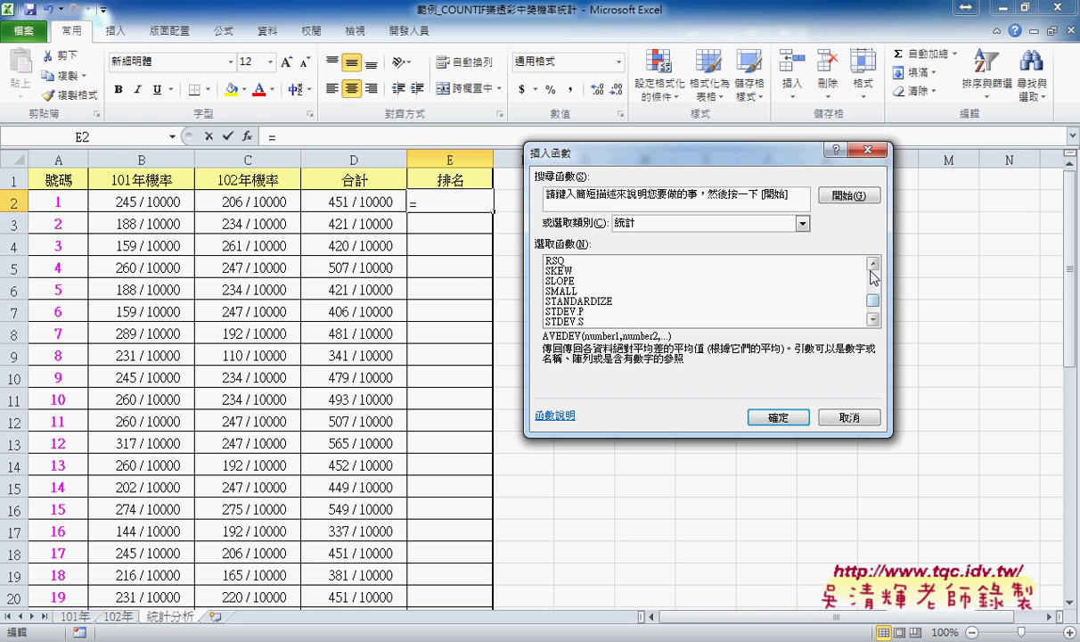
scroll(595, 300, "up", 2)
left_click(557, 290)
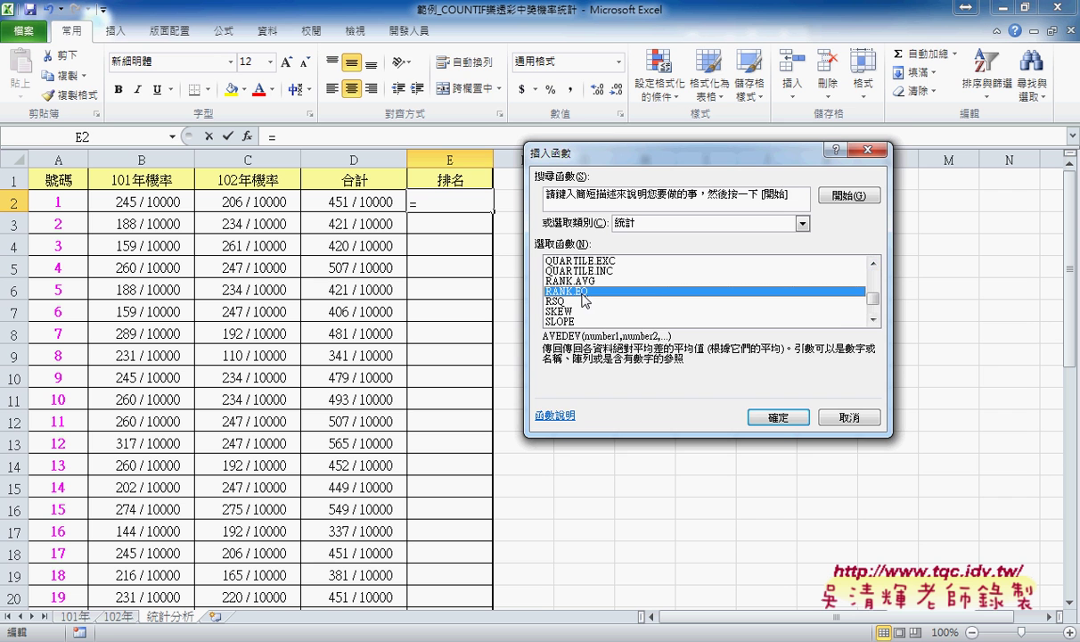
left_click(778, 417)
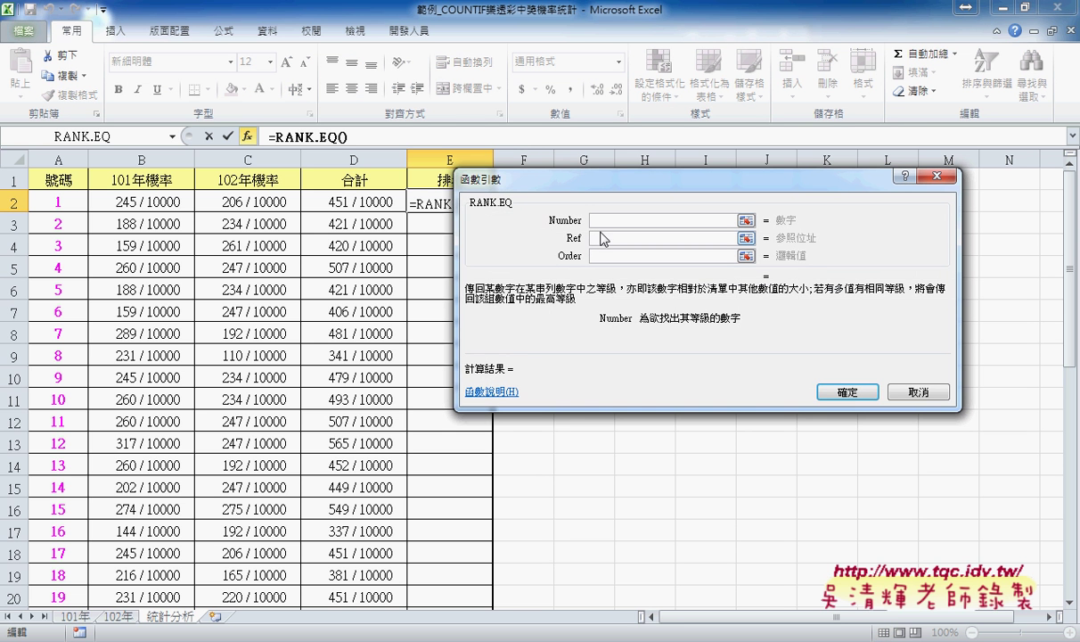
Step: Set RANK.EQ's Number to D2 and Ref to absolute $D$2:$D$43, returning 26
left_click(353, 198)
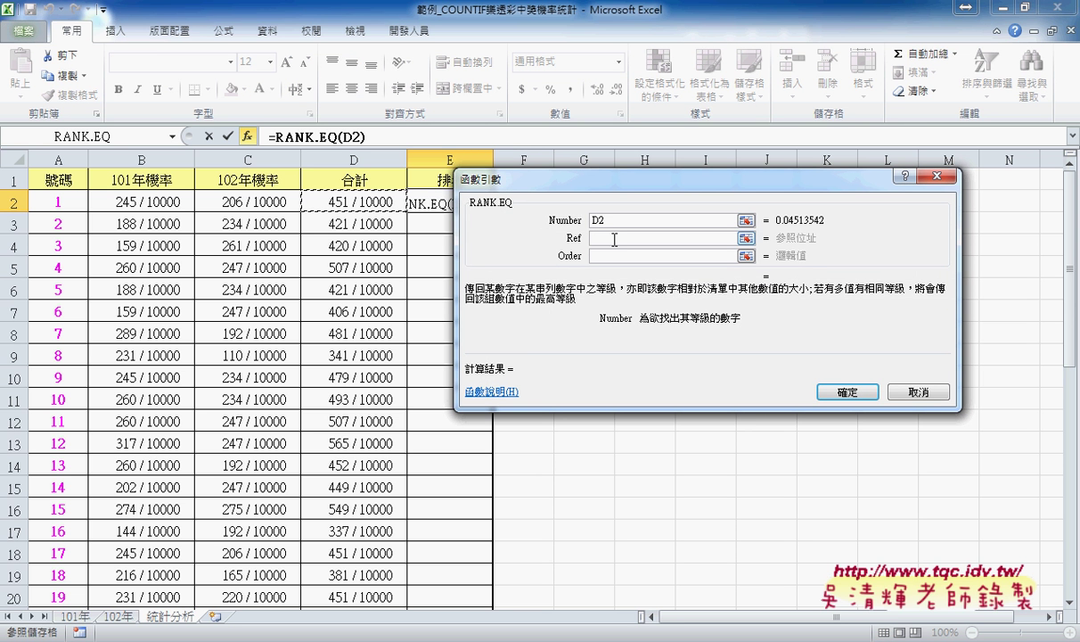
left_click(614, 239)
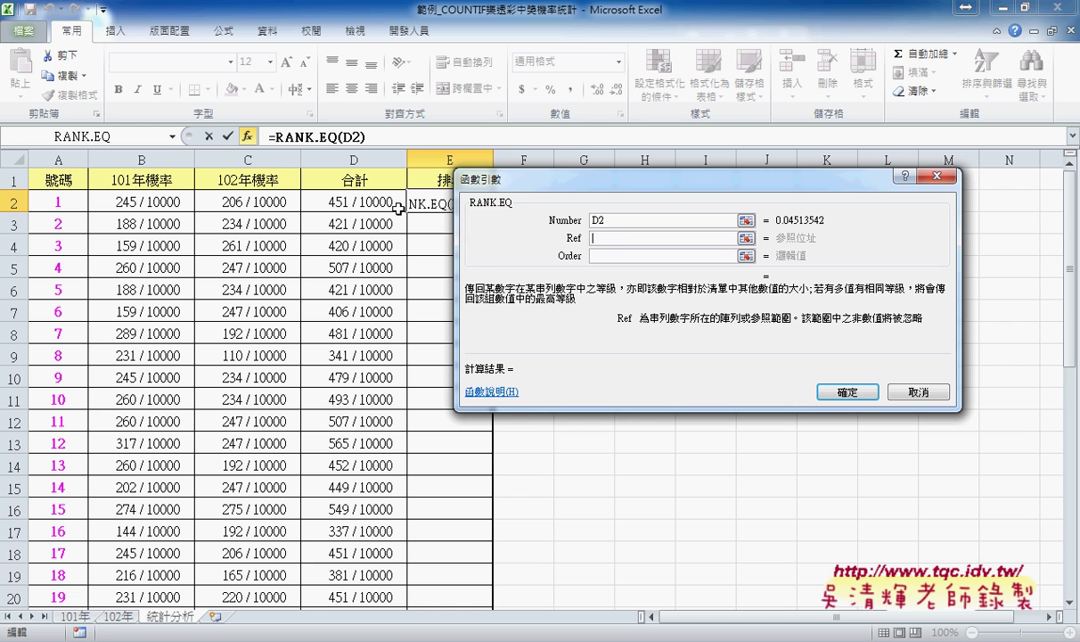
left_click_drag(361, 201, 398, 584)
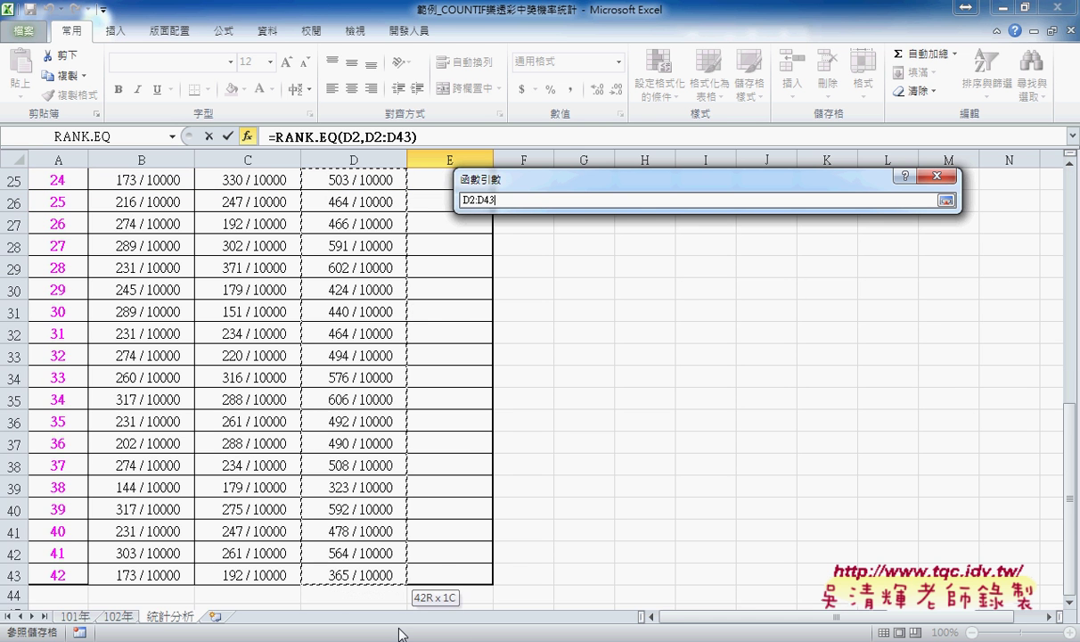
left_click_drag(398, 584, 392, 579)
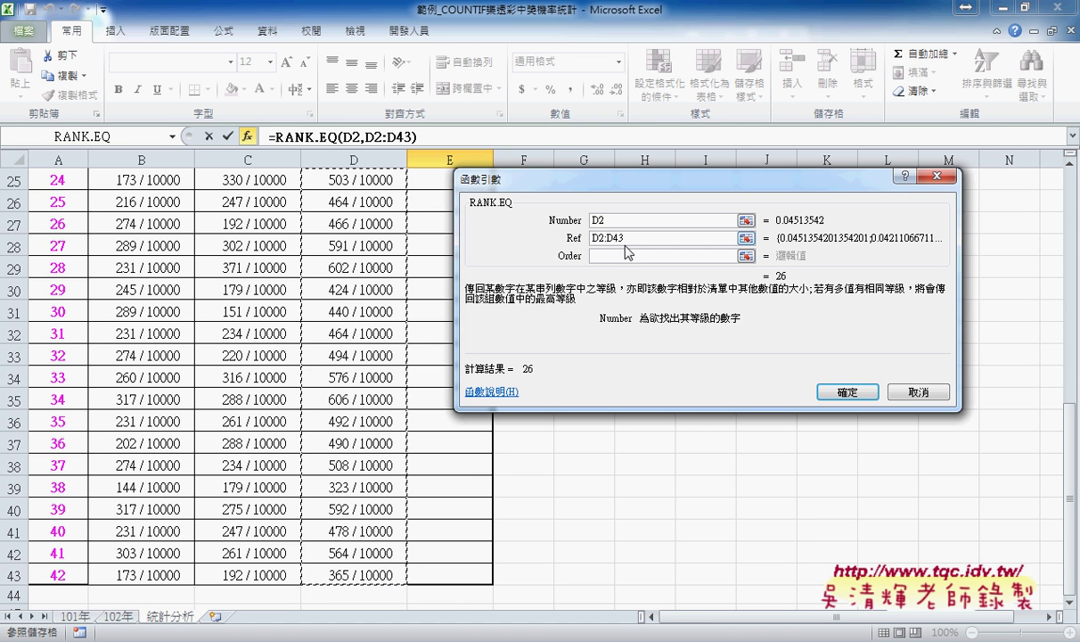
left_click(579, 239)
key("F4")
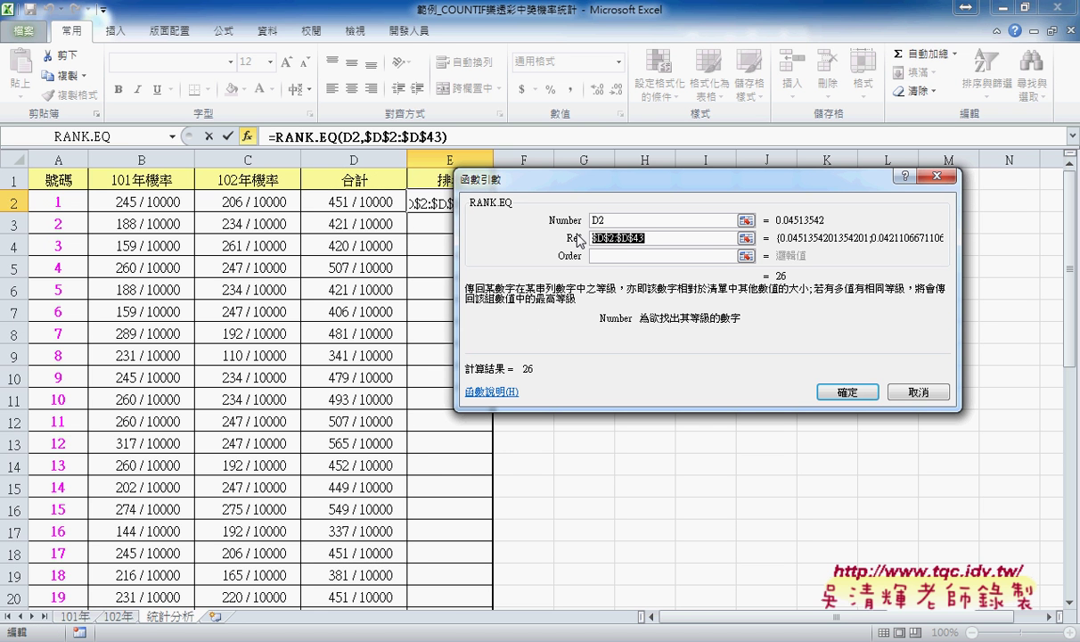
left_click(858, 396)
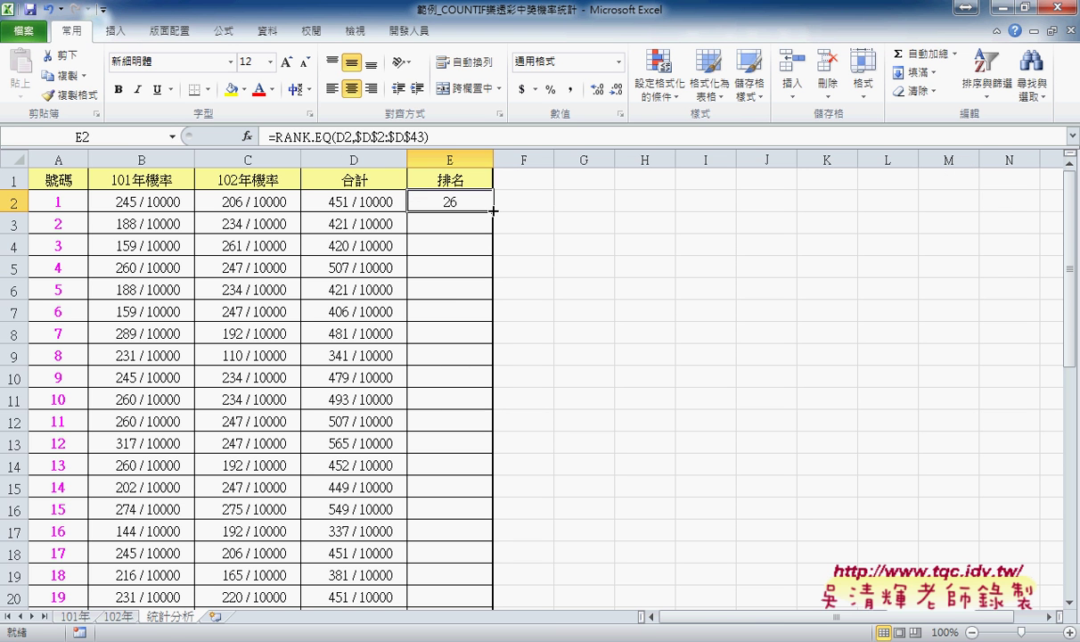
Step: Copy E2's RANK.EQ formula down the 排名 column through E43
double_click(493, 212)
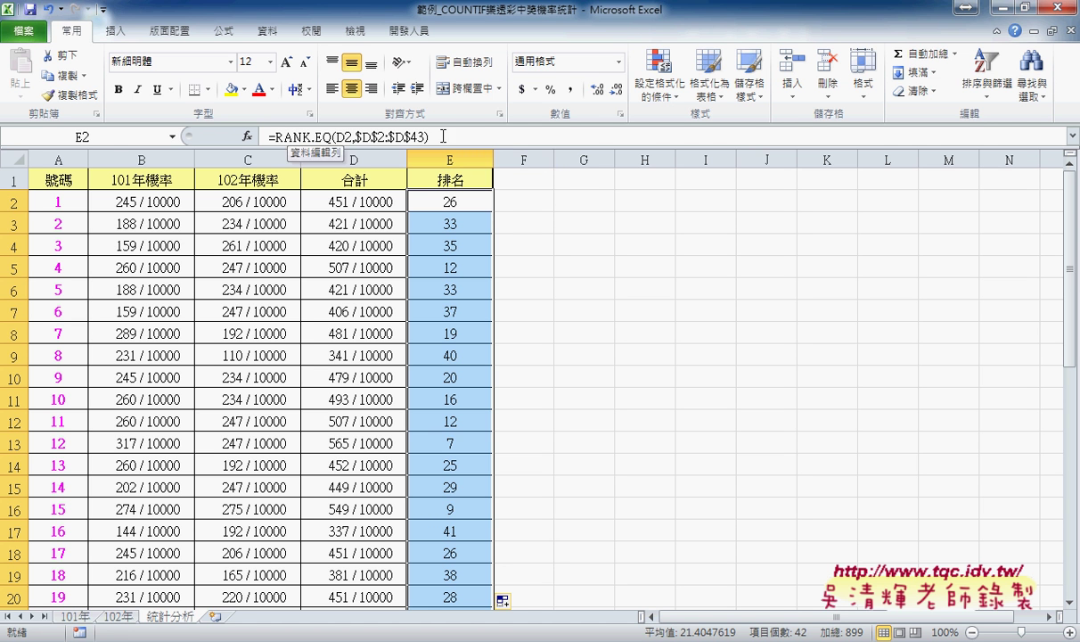
left_click(660, 91)
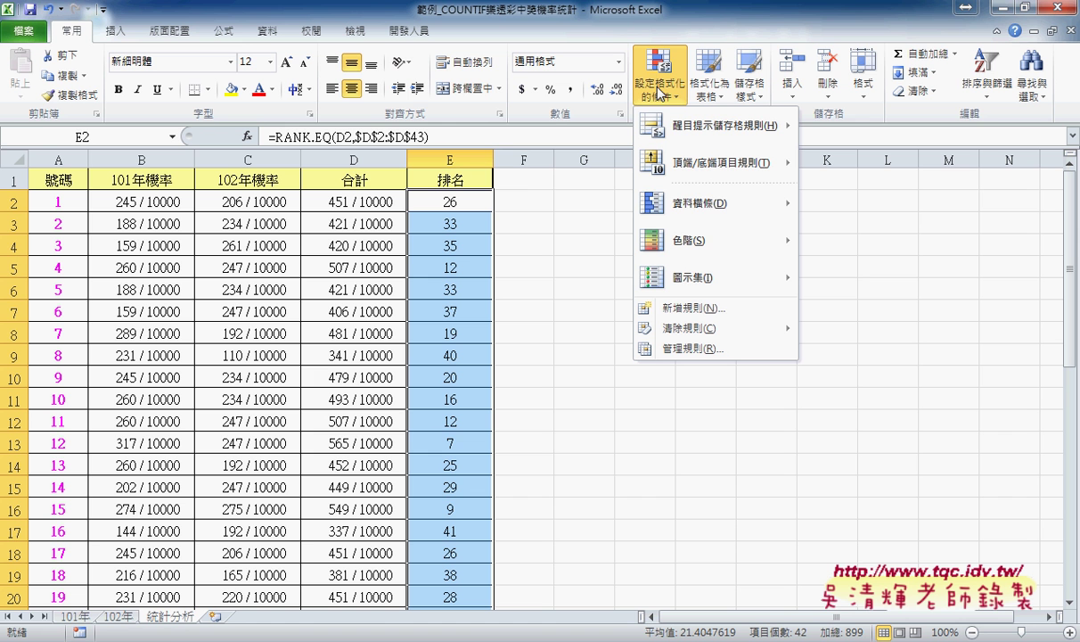
Step: Create a new conditional formatting rule for cell values less than or equal to 7
left_click(693, 307)
left_click_drag(671, 119, 806, 148)
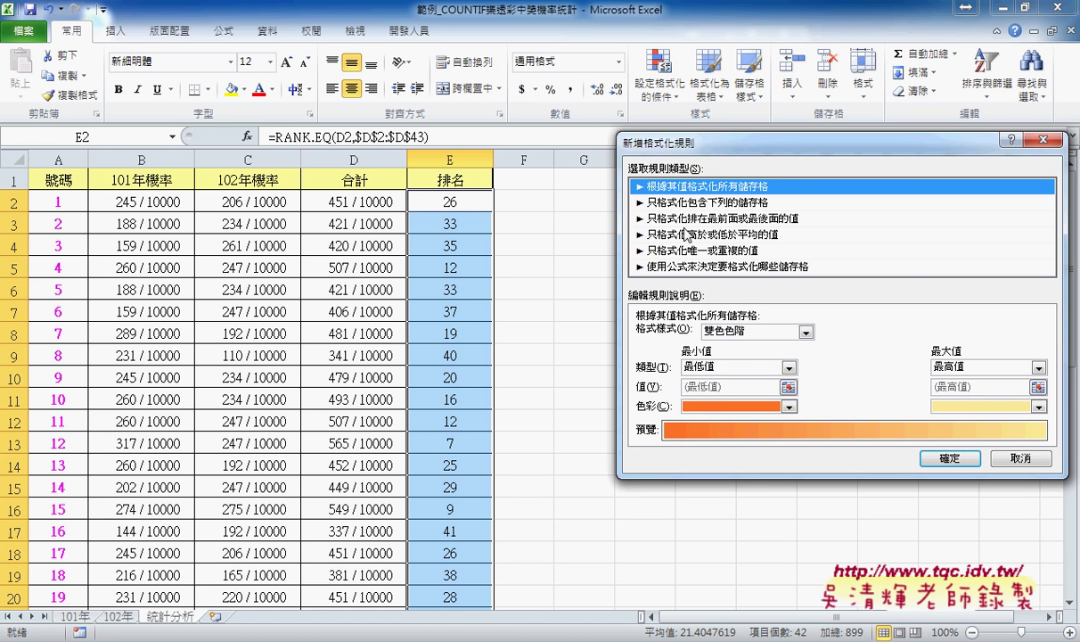
left_click(678, 204)
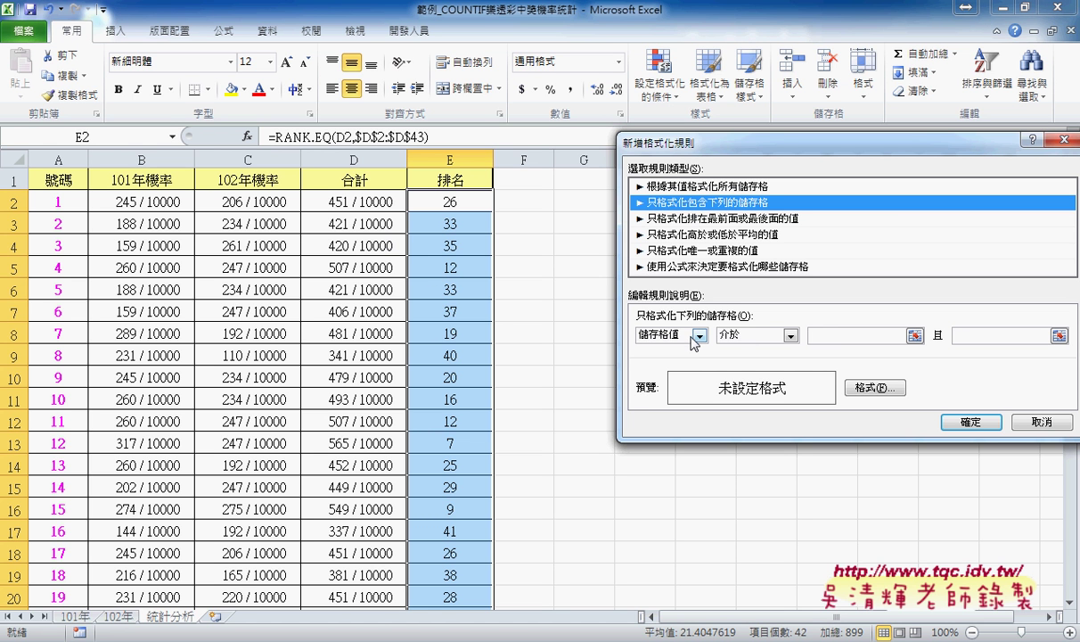
left_click(762, 336)
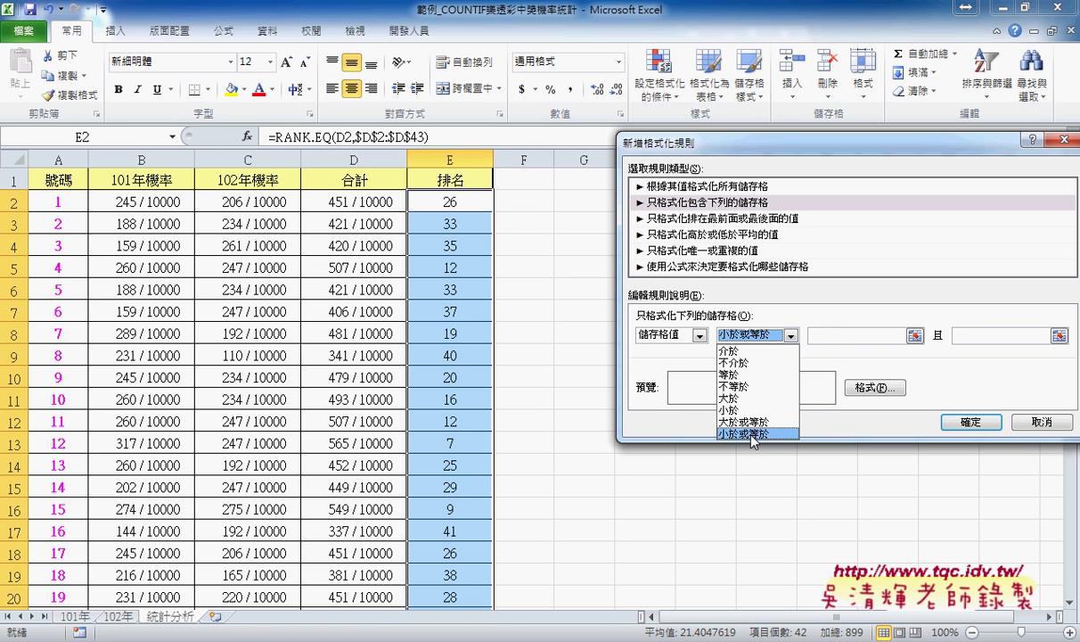
left_click(753, 434)
left_click(835, 337)
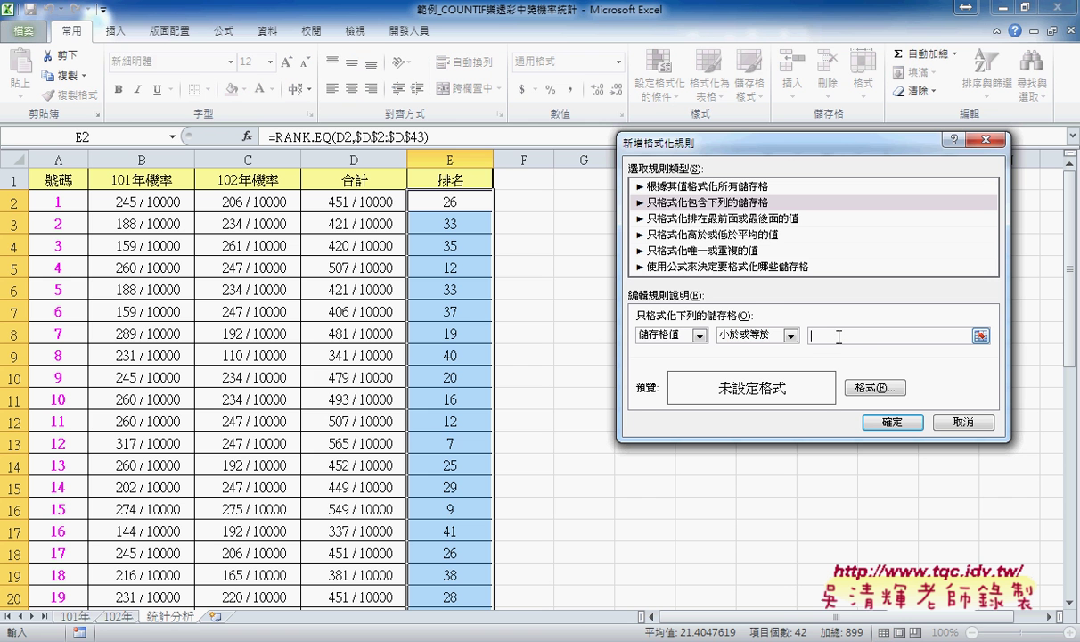
type("7")
Step: Format matching ranks with red font on a yellow fill and apply the rule
left_click(873, 388)
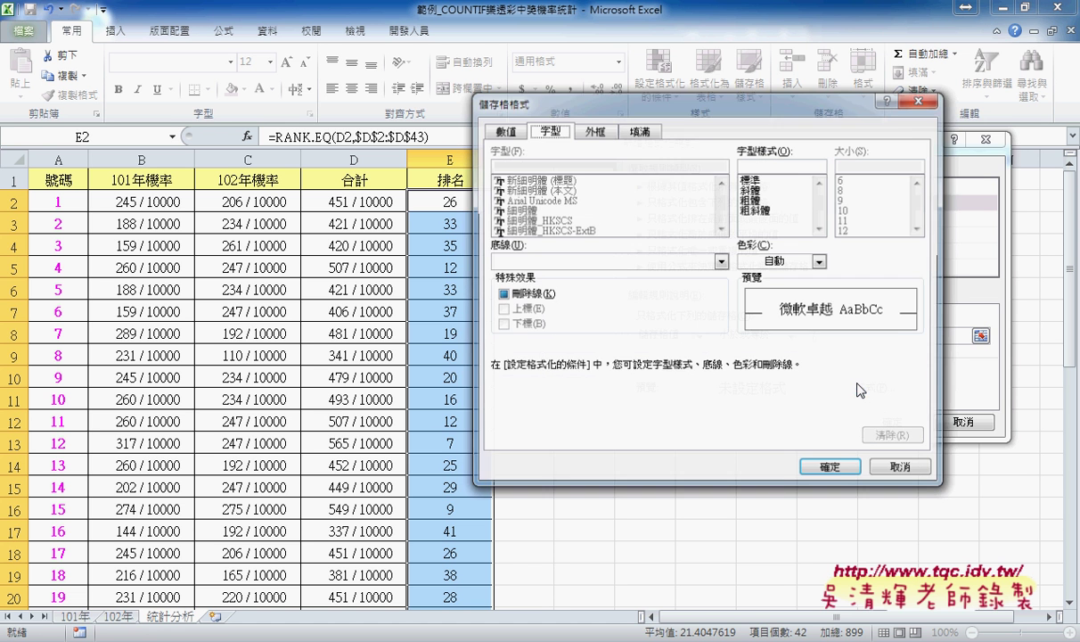
left_click(778, 260)
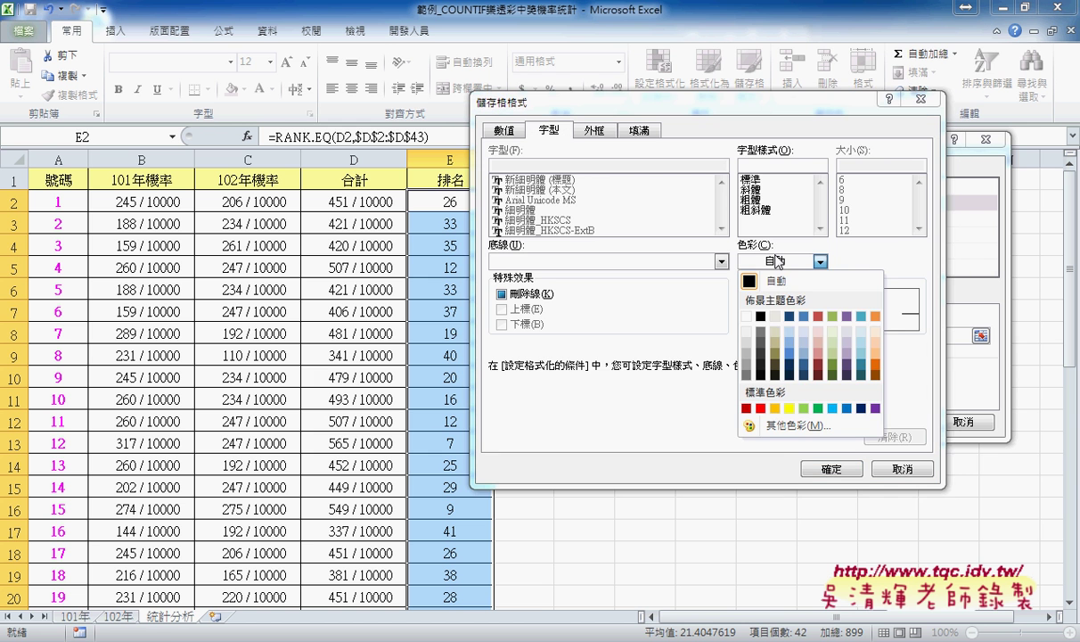
left_click(760, 408)
left_click(640, 131)
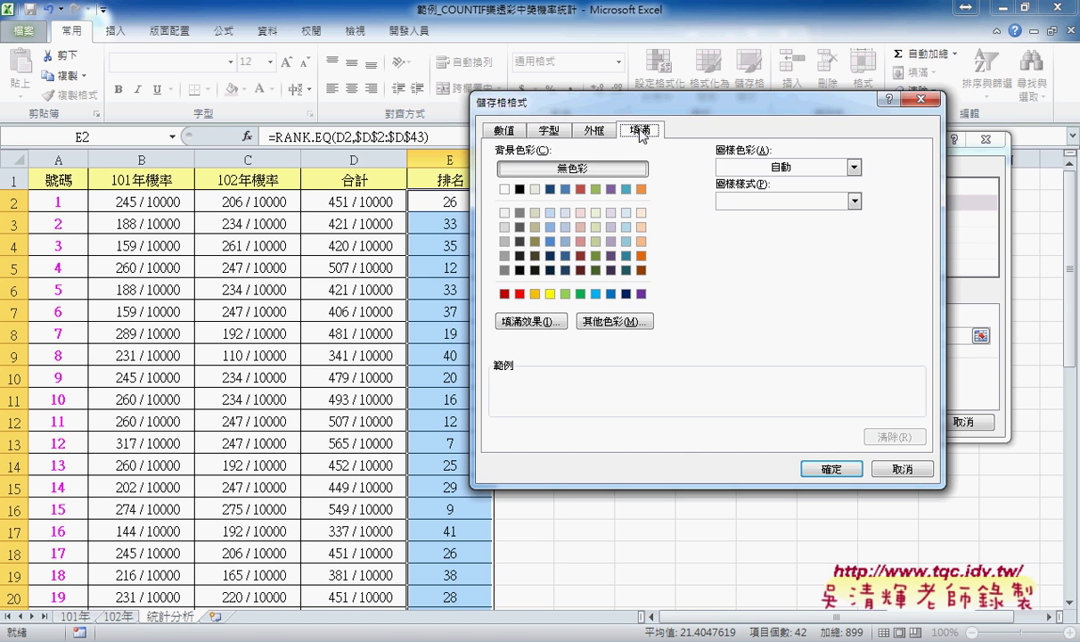
left_click(550, 293)
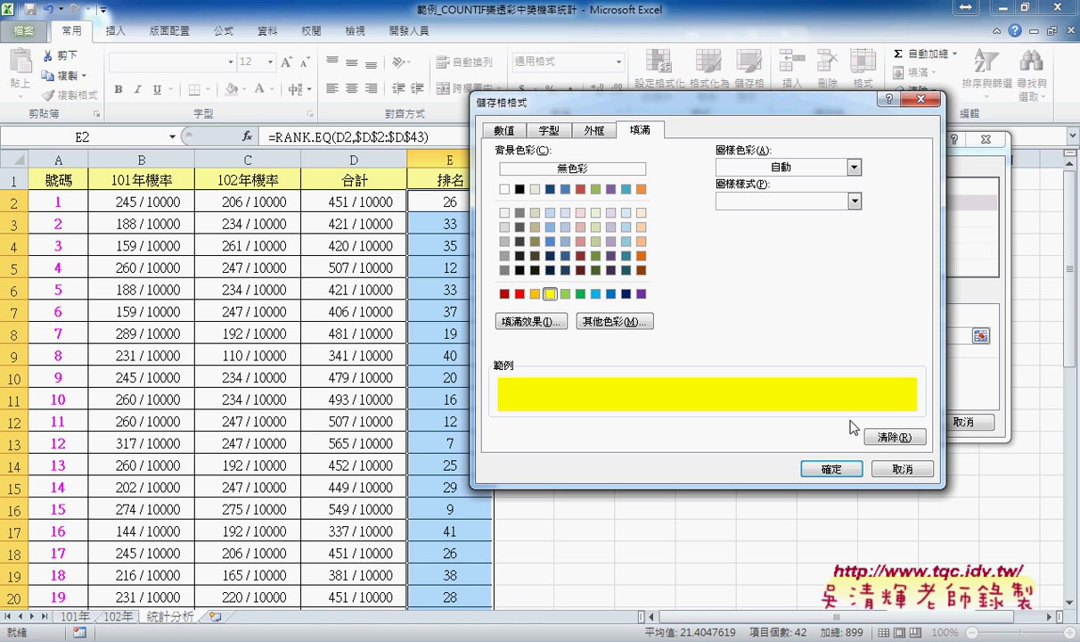
left_click(831, 468)
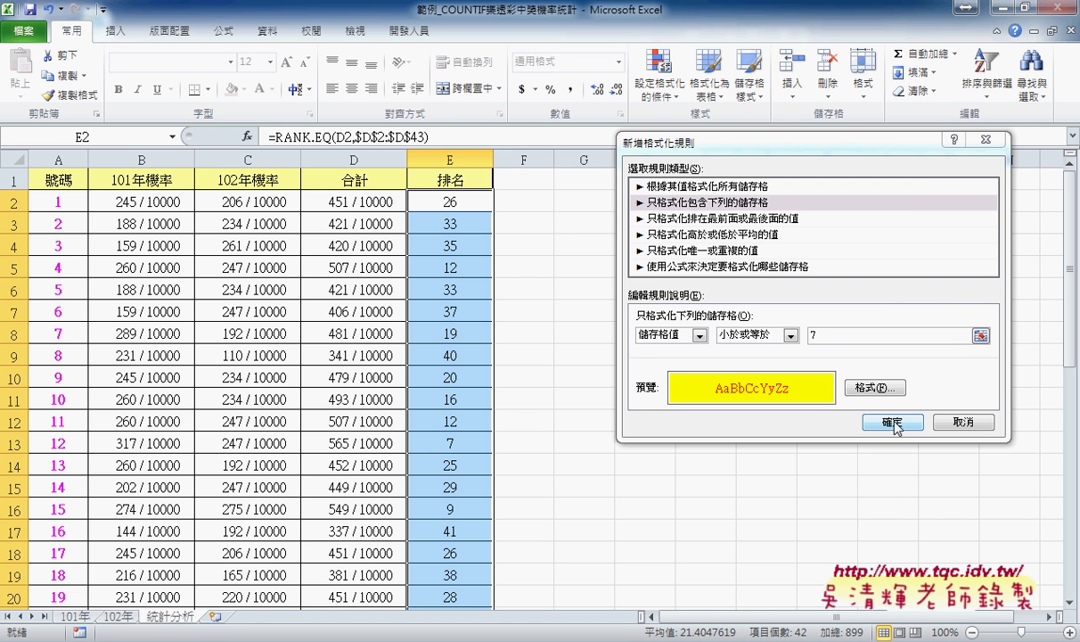
left_click(894, 424)
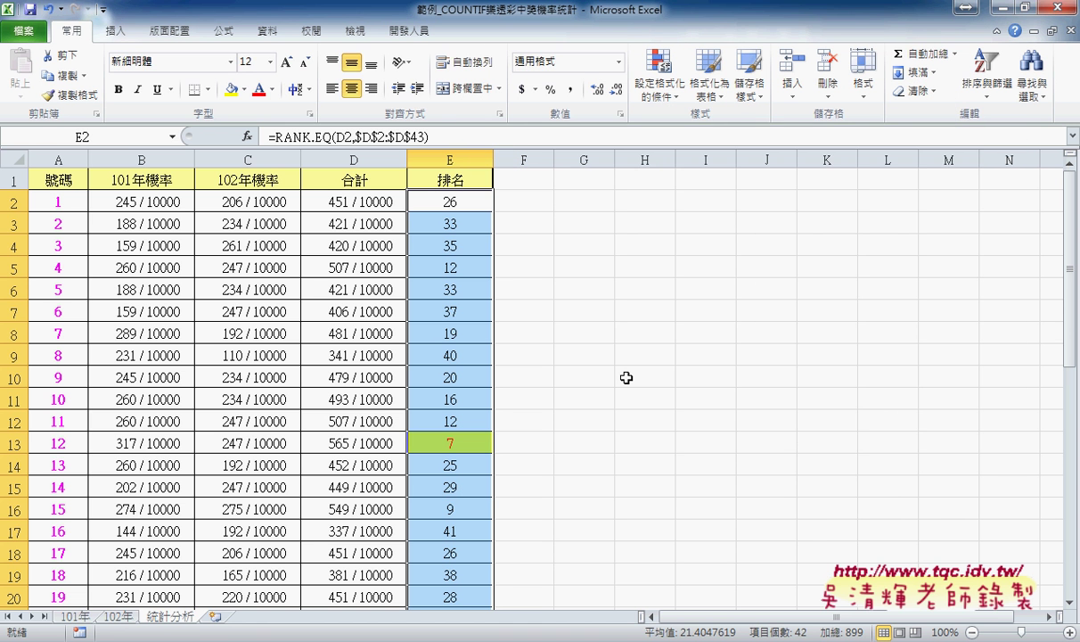
scroll(585, 379, "down", 3)
scroll(584, 380, "down", 3)
scroll(584, 380, "down", 3)
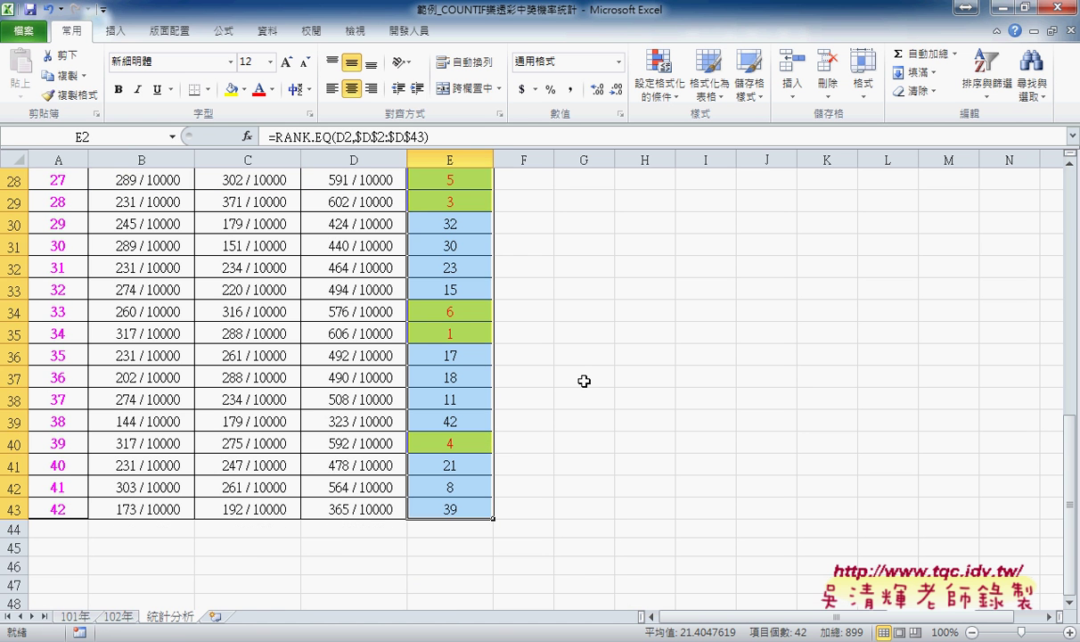
scroll(584, 380, "up", 5)
scroll(583, 380, "up", 2)
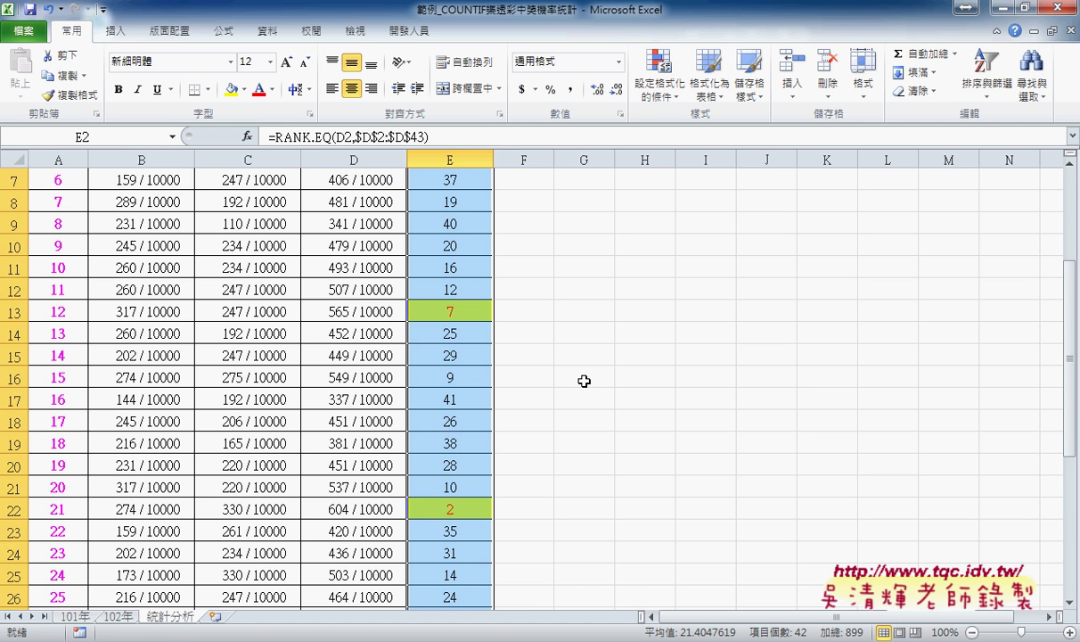
scroll(584, 381, "up", 2)
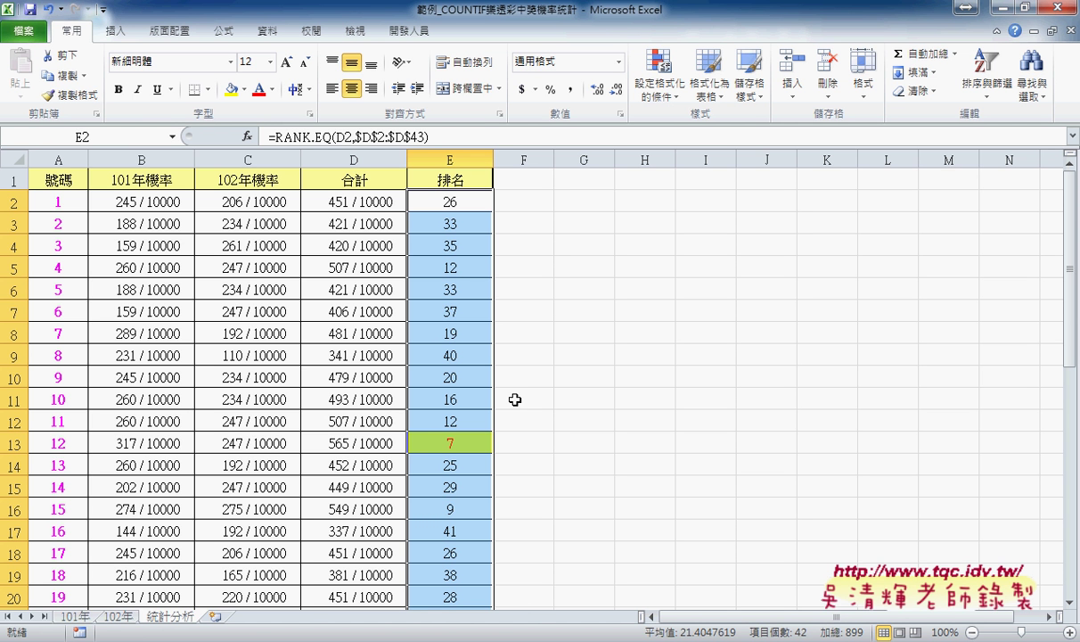
mouse_move(231, 638)
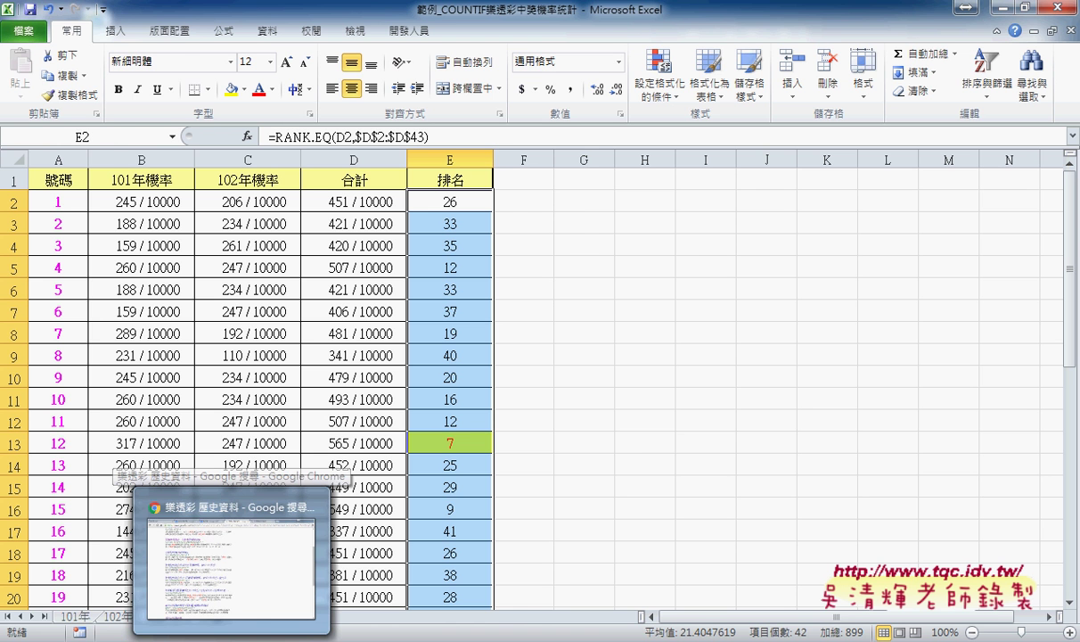
Step: Open 樂透彩程式碼 from the 程式碼 Drive folder as a Google Doc, then return to Excel
left_click(245, 635)
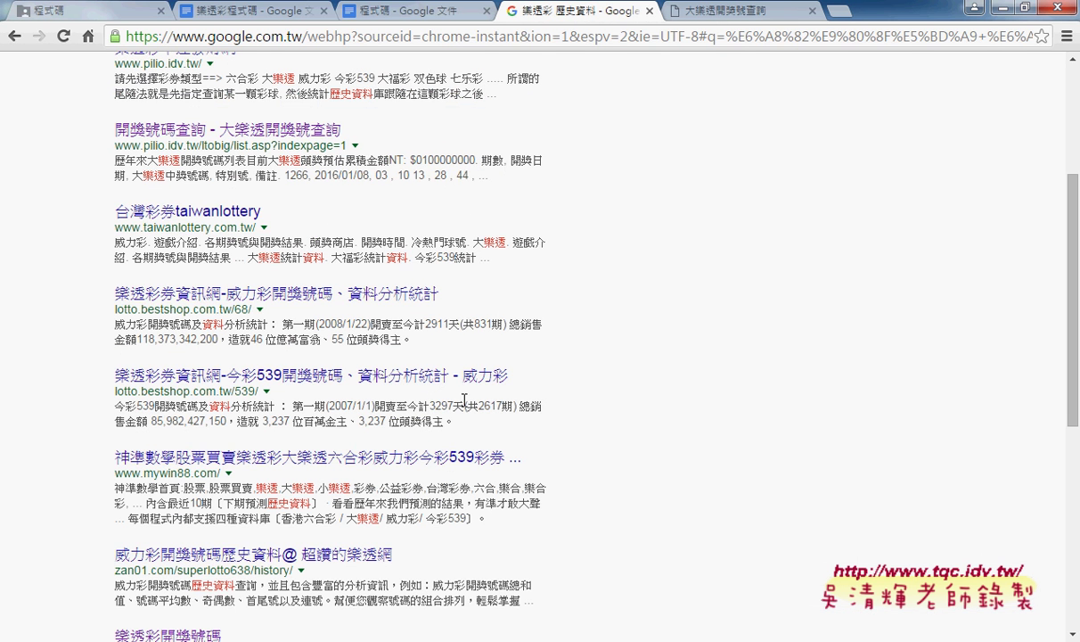
left_click(92, 11)
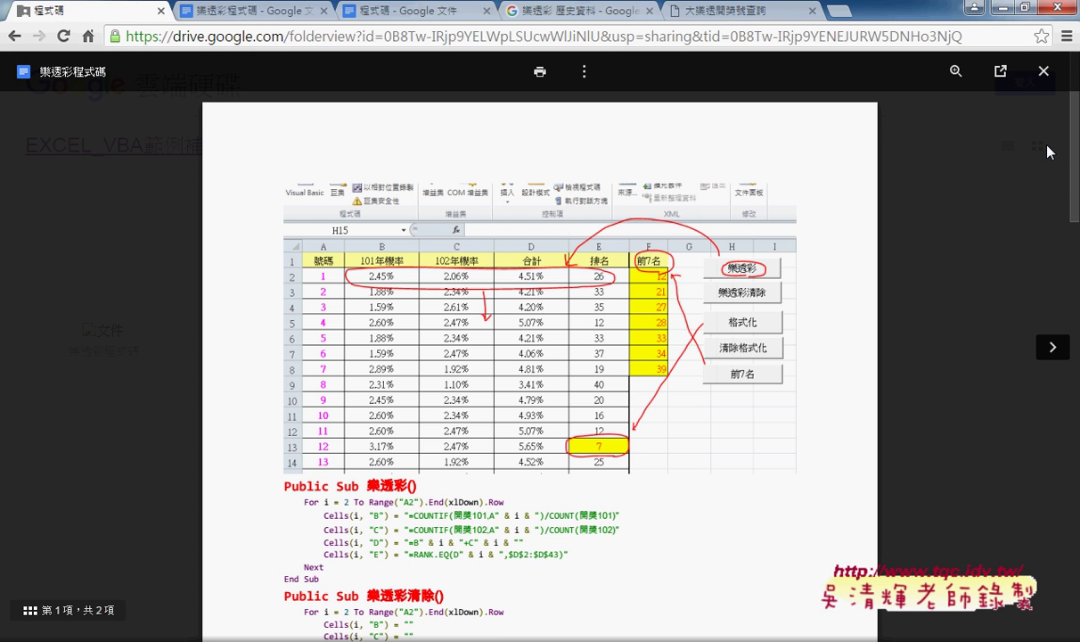
left_click(989, 67)
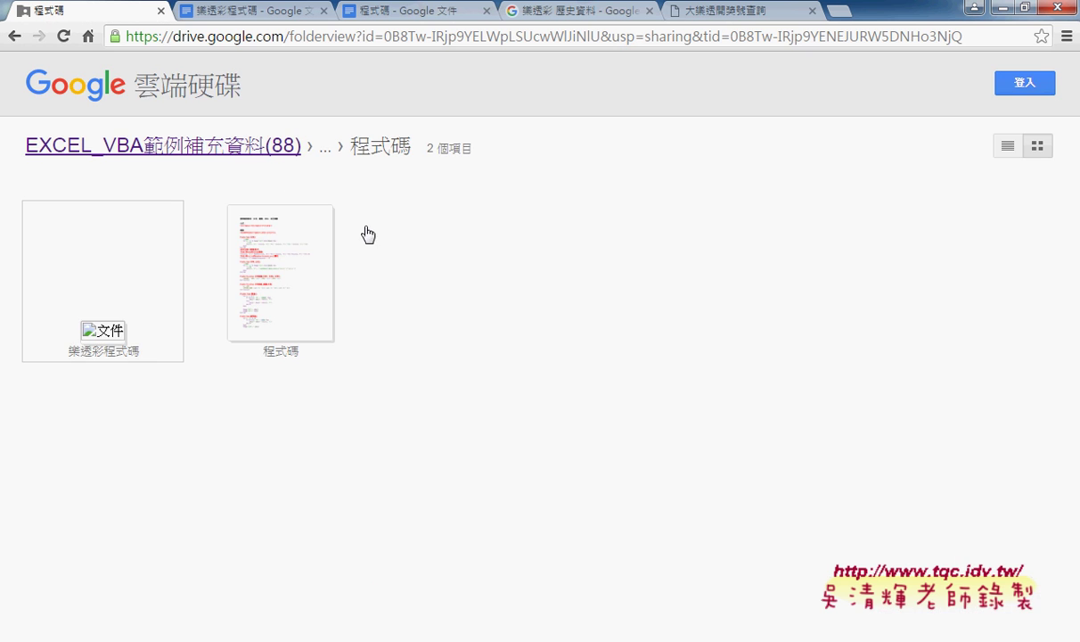
left_click(100, 300)
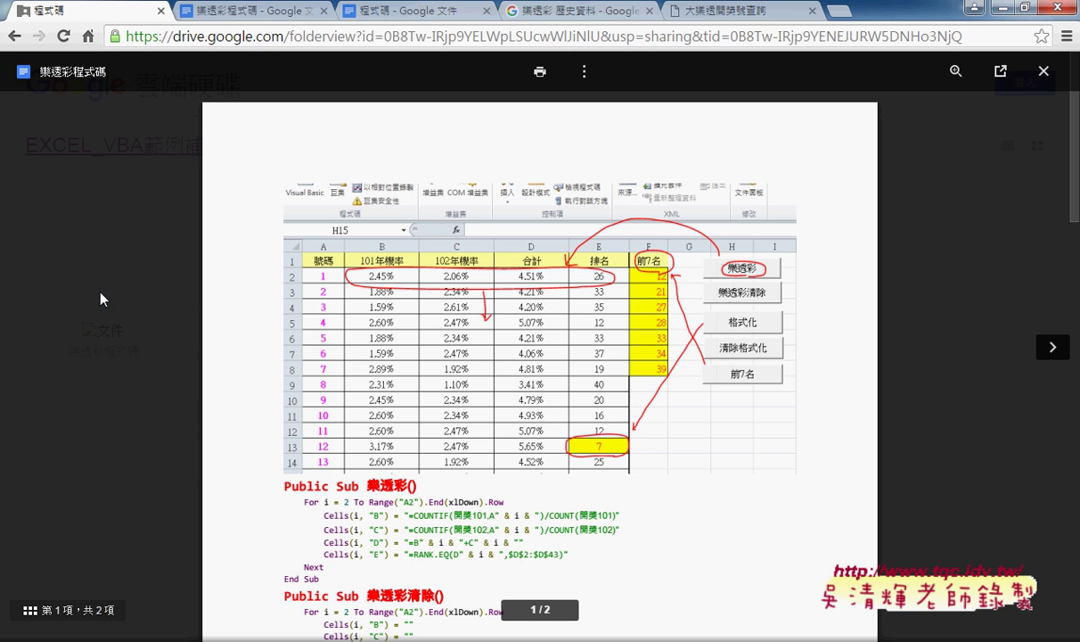
left_click(999, 73)
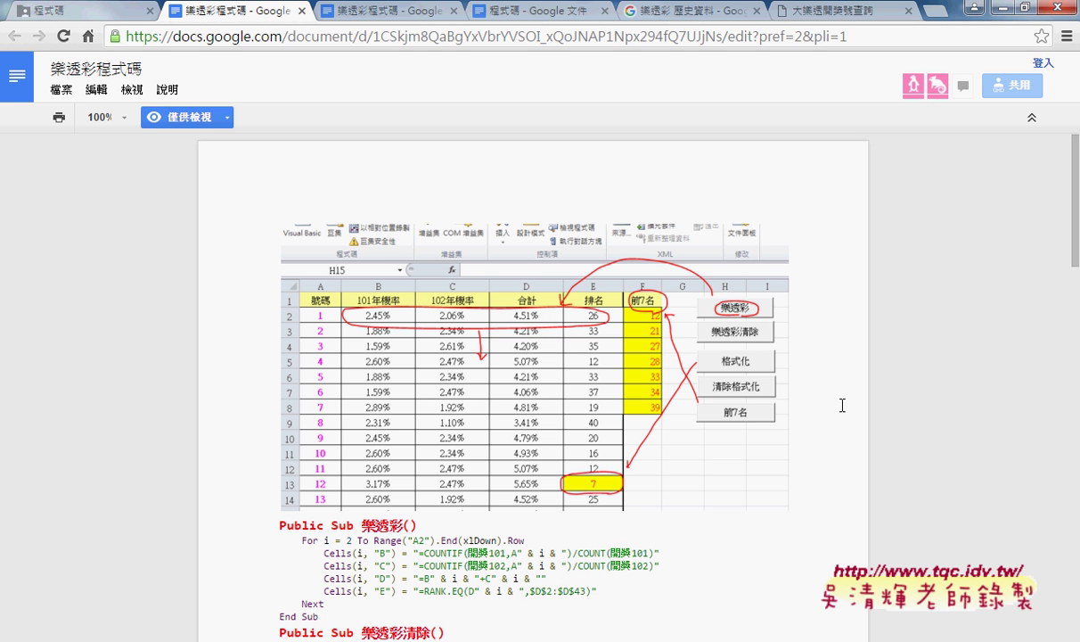
left_click(973, 7)
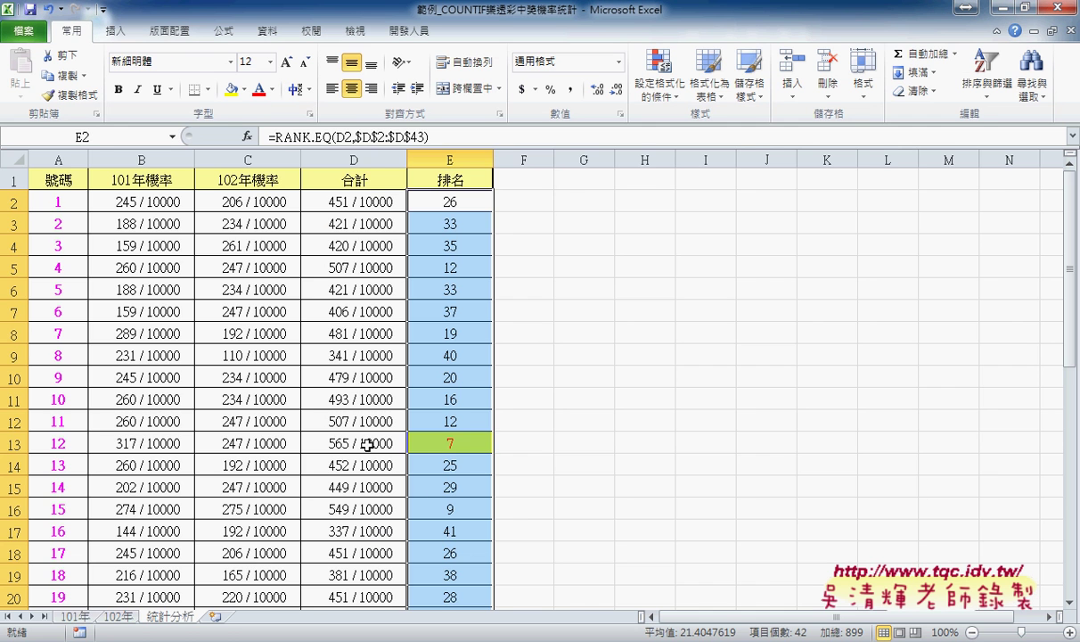
left_click(77, 616)
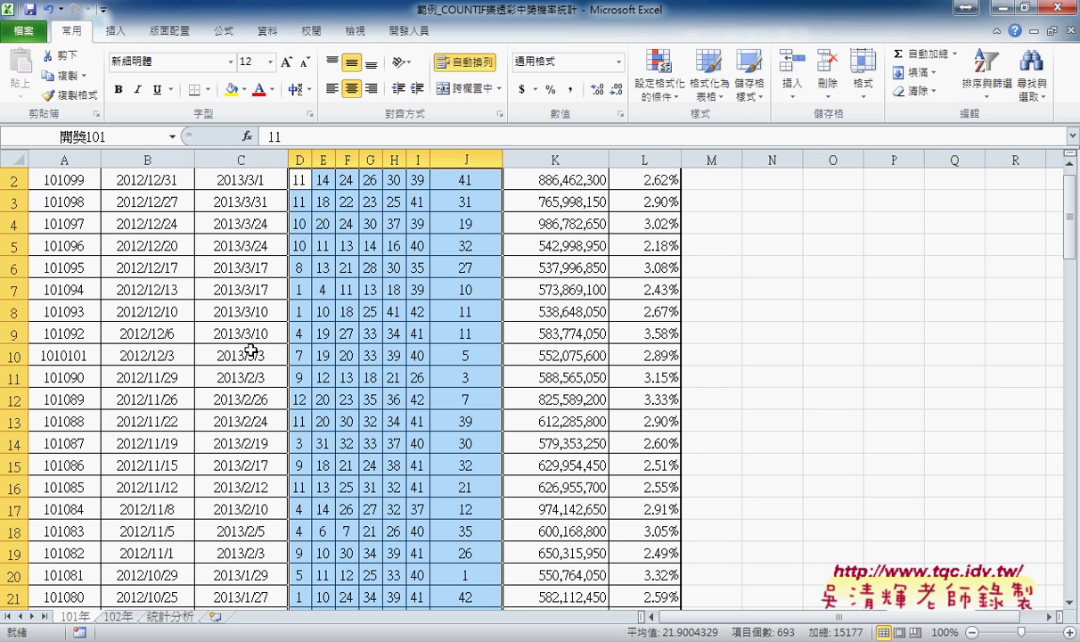
scroll(331, 216, "up", 1)
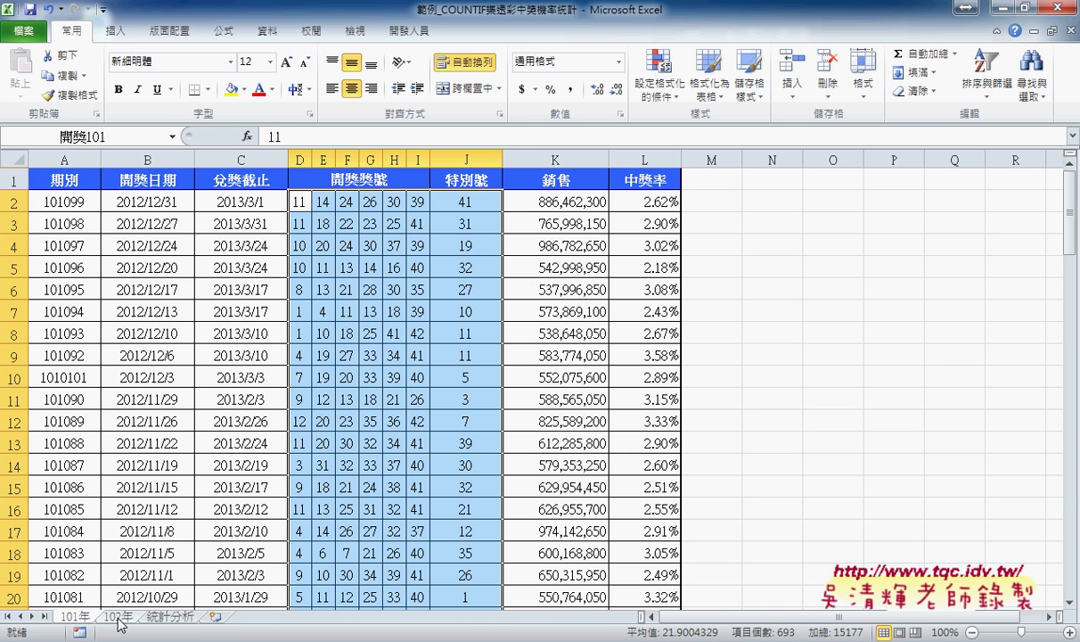
left_click(158, 616)
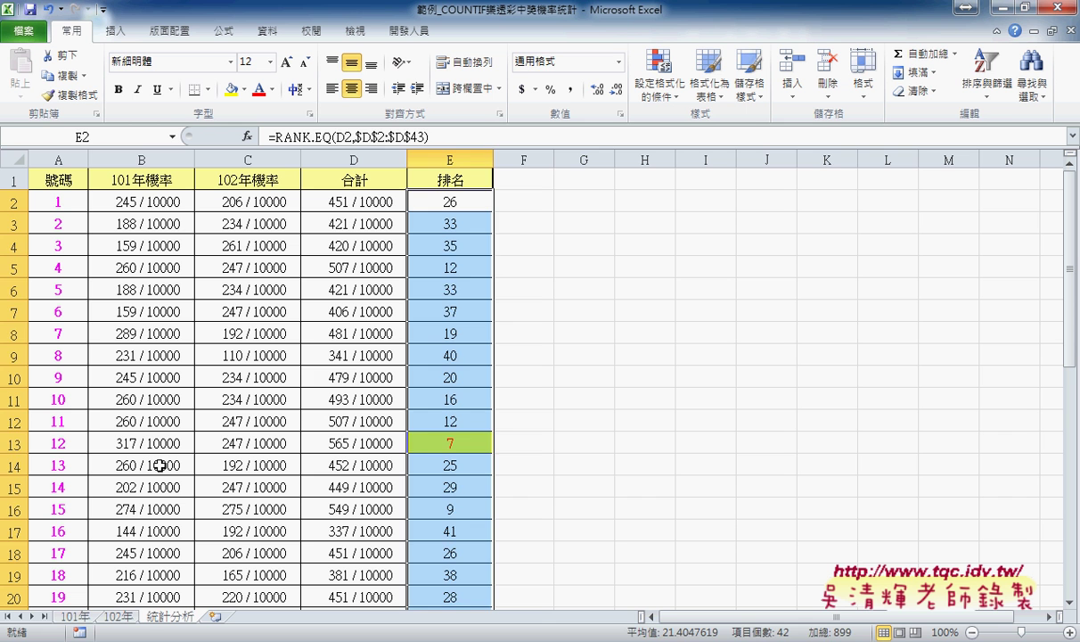
left_click(144, 194)
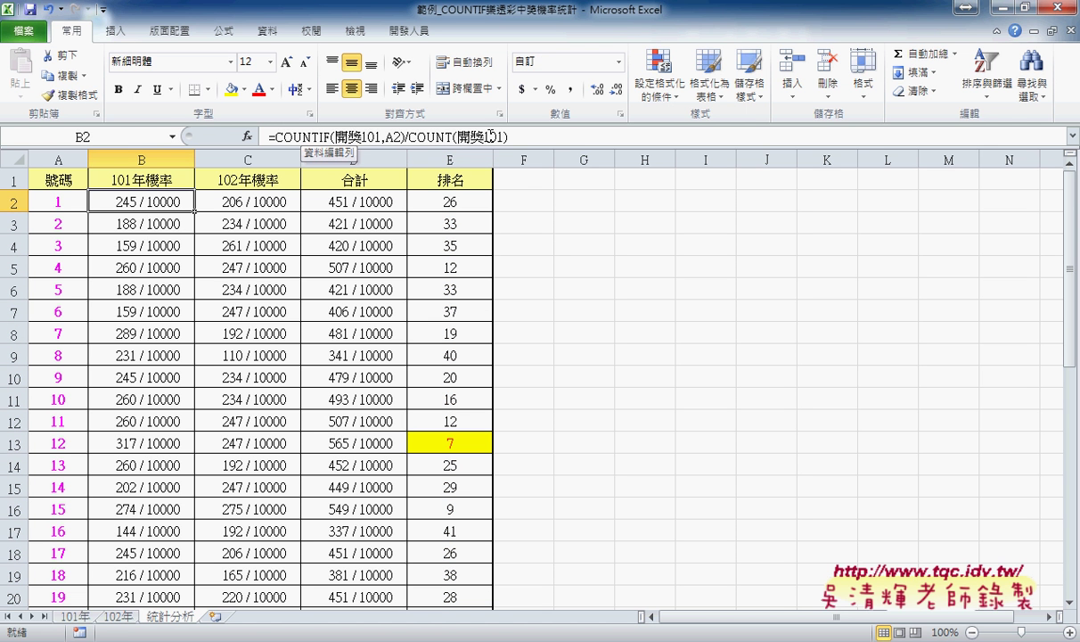
Step: Open Format Cells for B2 to inspect its custom code ????? / 10000, moving the dialog right to reveal the 排名 column
right_click(161, 194)
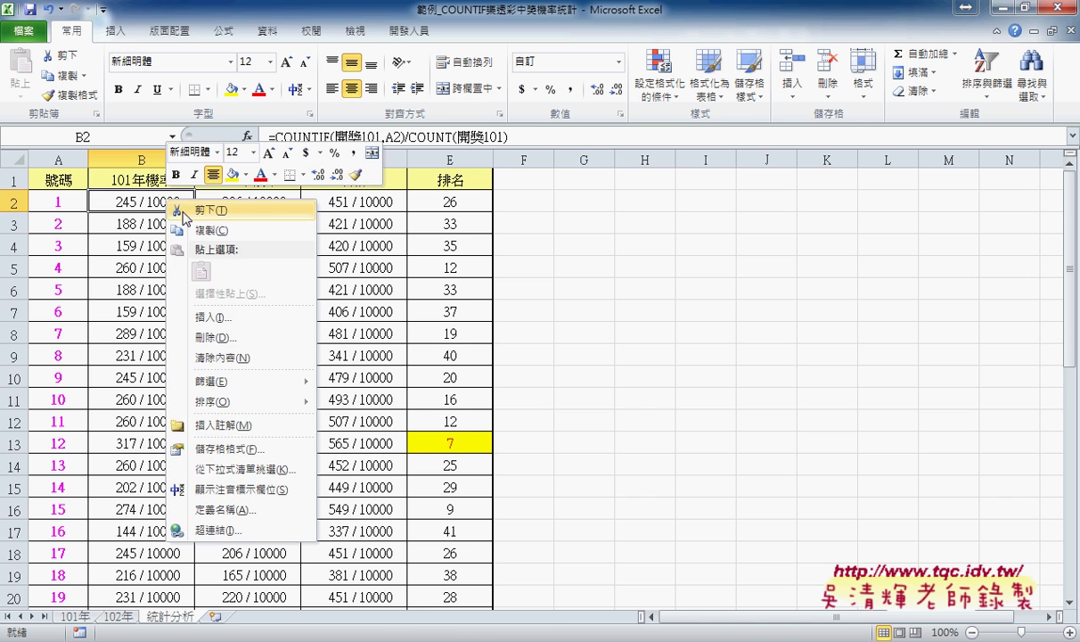
left_click(229, 448)
mouse_move(314, 250)
left_mouse_down()
mouse_move(408, 251)
mouse_move(736, 188)
left_mouse_up()
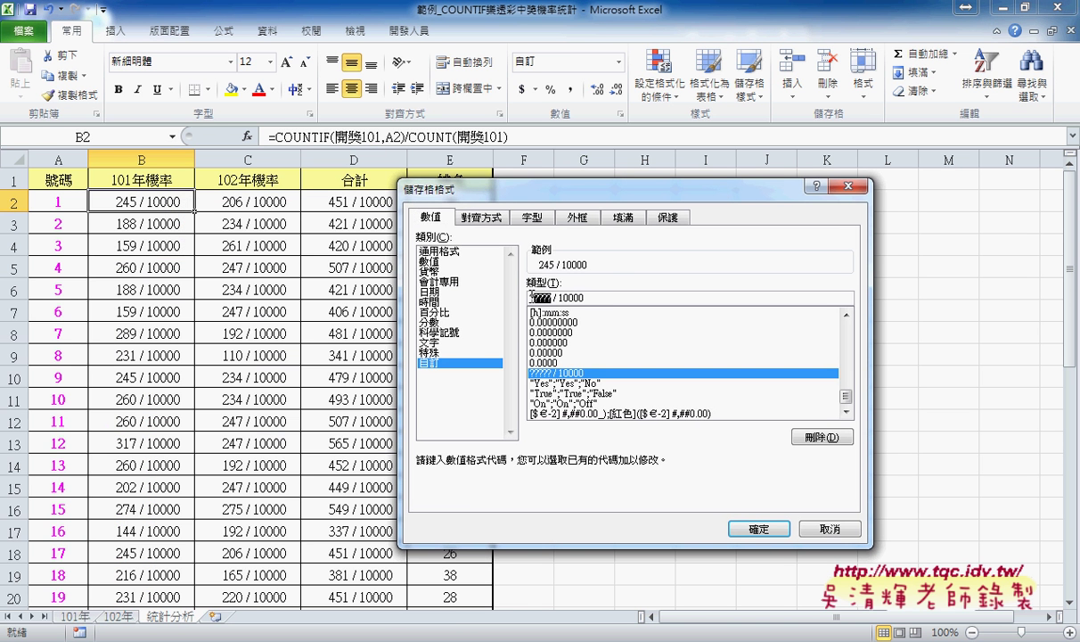
left_click_drag(532, 295, 585, 298)
left_click_drag(472, 186, 522, 180)
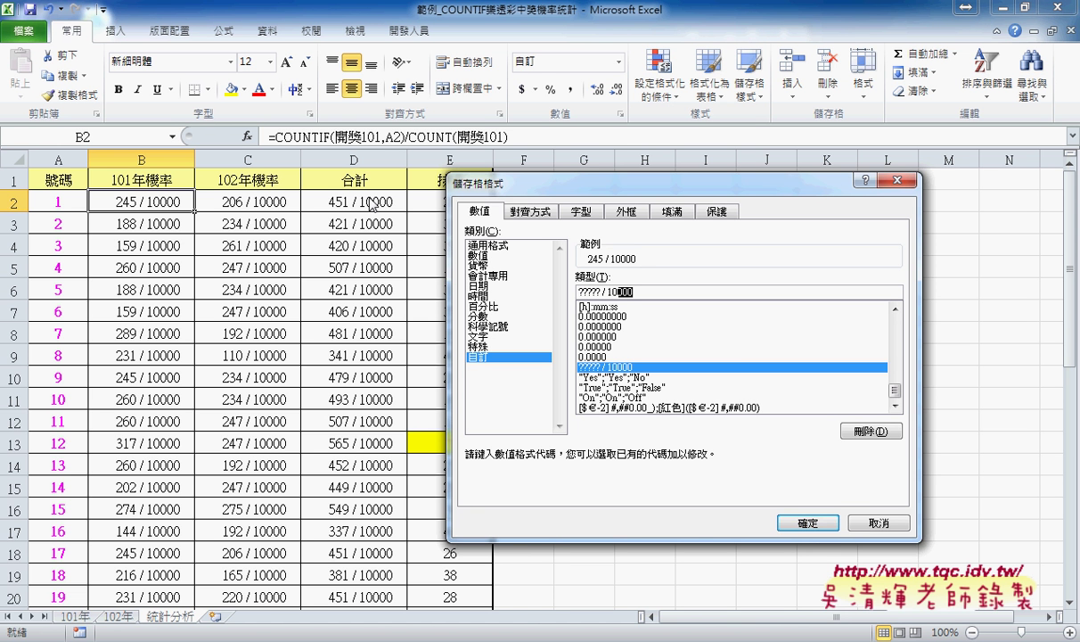
left_click_drag(482, 182, 539, 181)
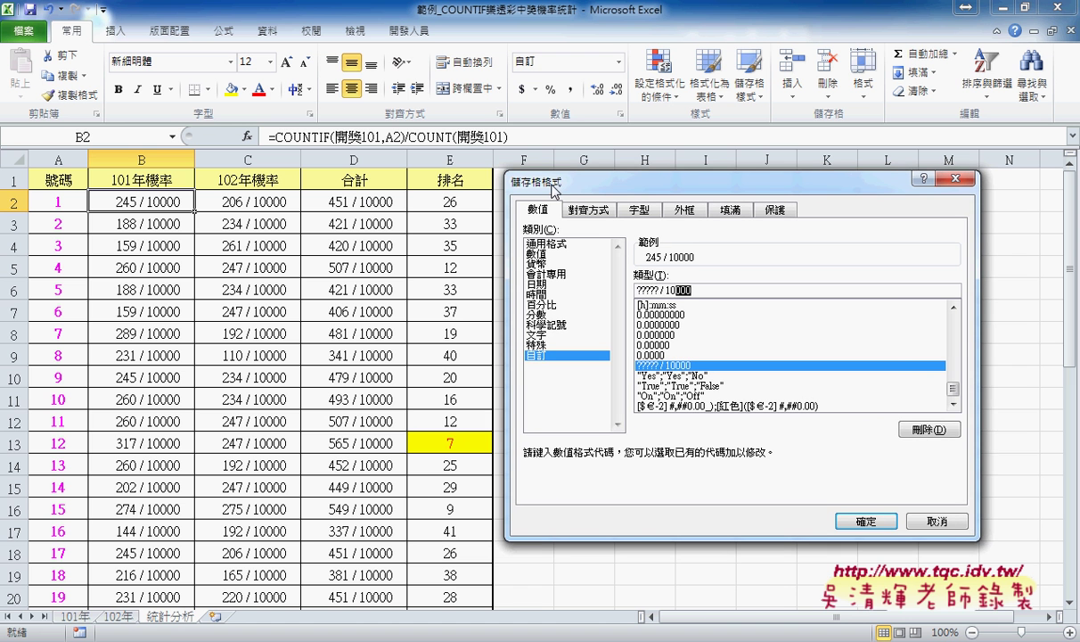